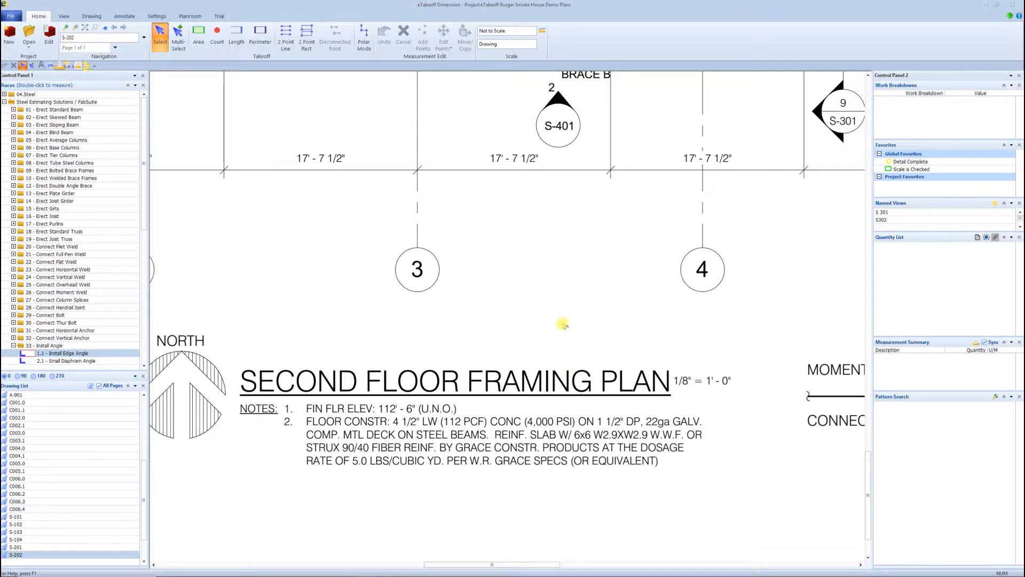
# Step: Set the scale of the Second Floor Framing Plan drawing to the standard 1/8 Inch = 1 Foot
pyautogui.scroll(1, 558, 324)
pyautogui.moveTo(529, 257); pyautogui.dragTo(544, 382, button='middle')
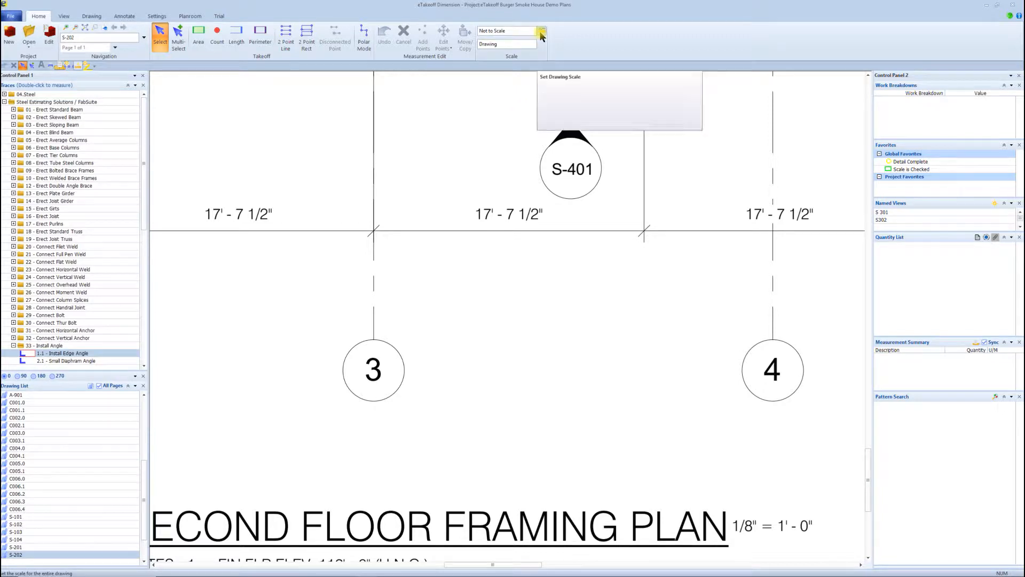
pyautogui.click(542, 33)
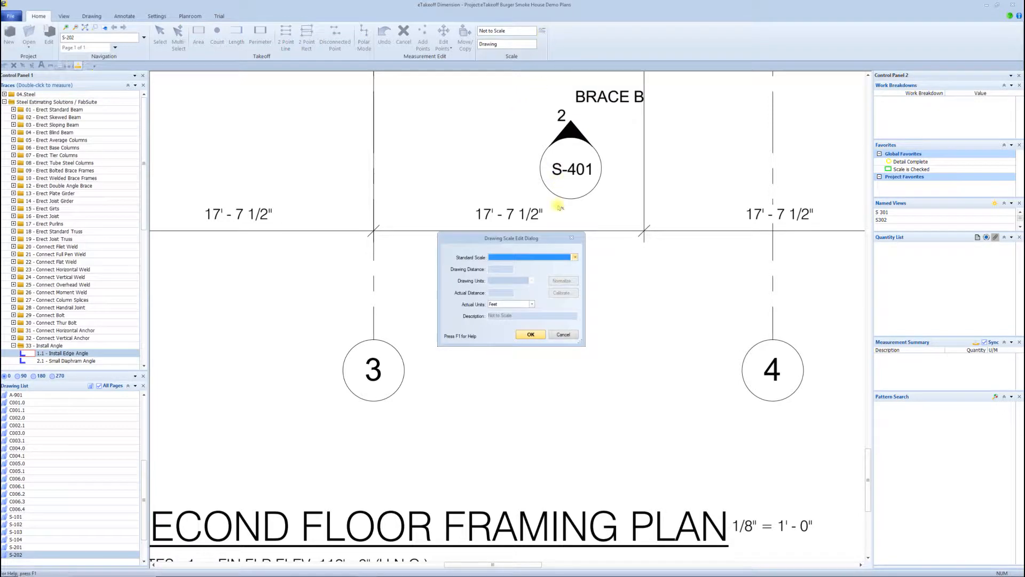
pyautogui.click(575, 257)
pyautogui.scroll(-2, 528, 282)
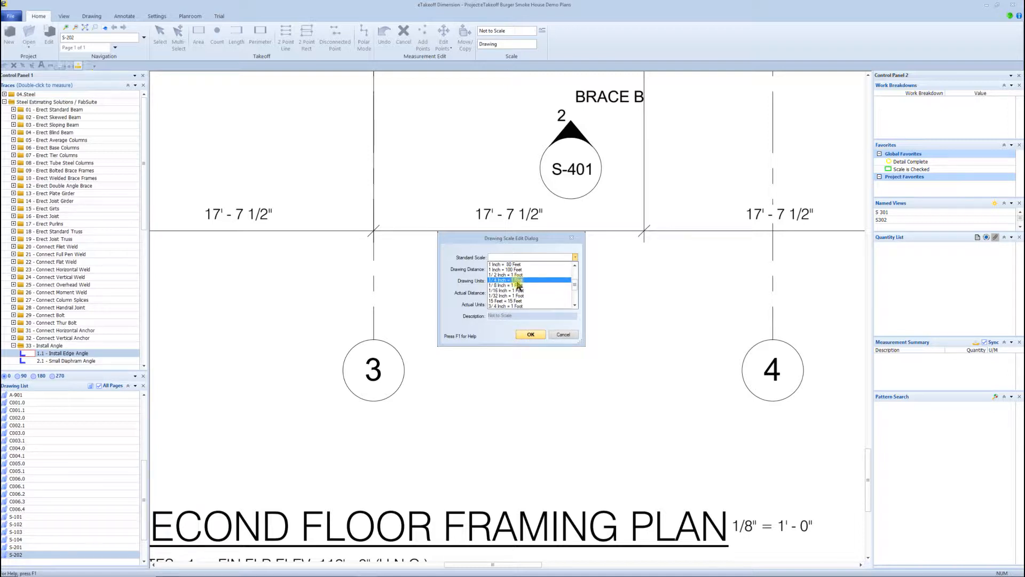
pyautogui.click(518, 285)
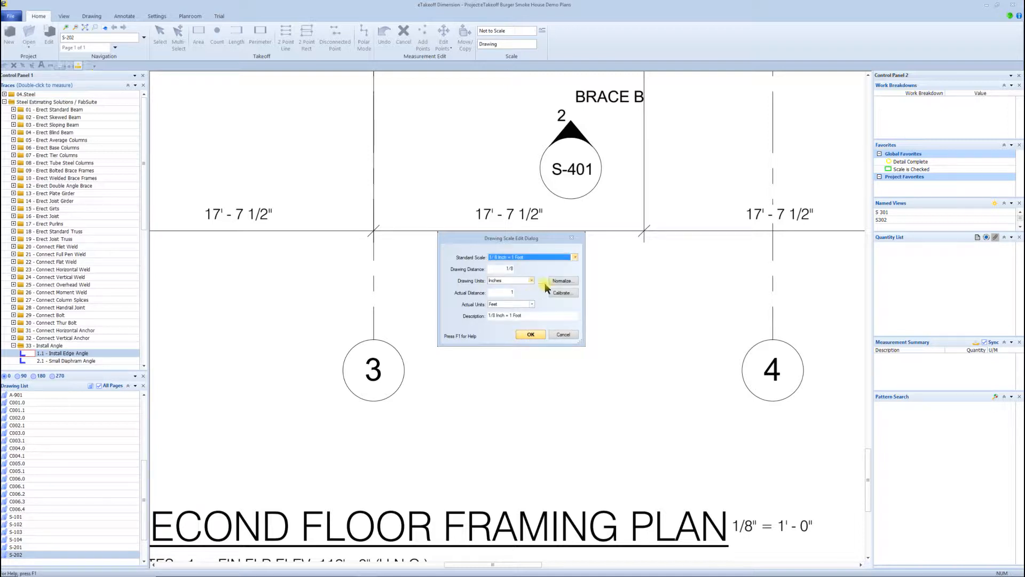
pyautogui.click(530, 335)
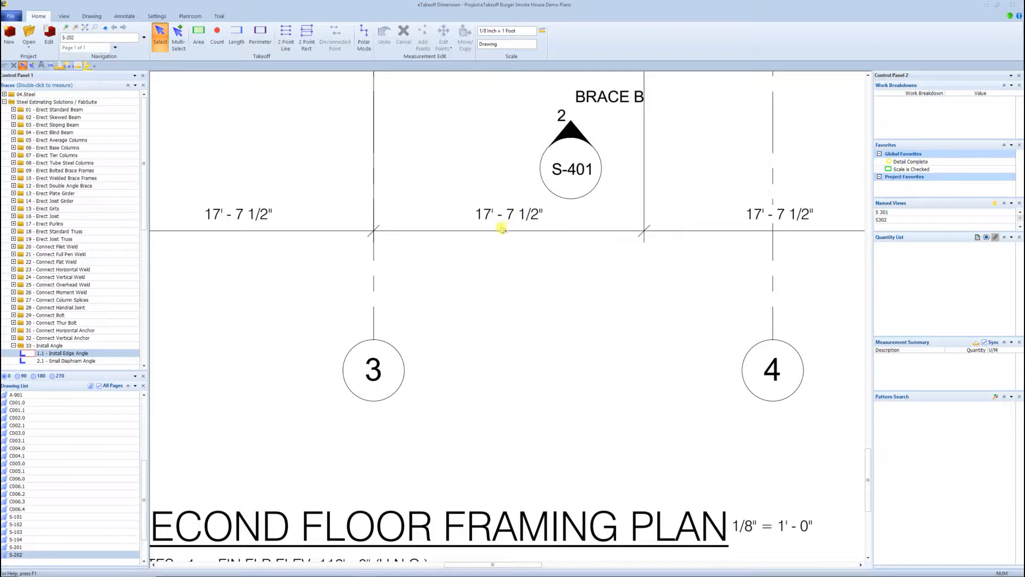
# Step: Place a dimension line just below the 17' - 7 1/2" dimension, from gridline 3 to the next tick mark
pyautogui.scroll(3, 423, 219)
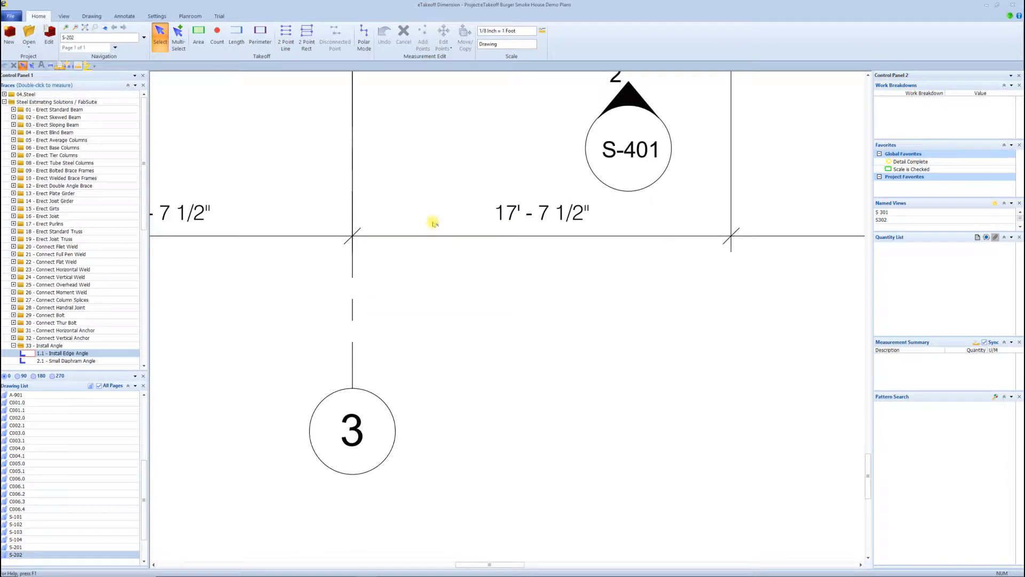
pyautogui.moveTo(486, 256); pyautogui.dragTo(430, 265, button='middle')
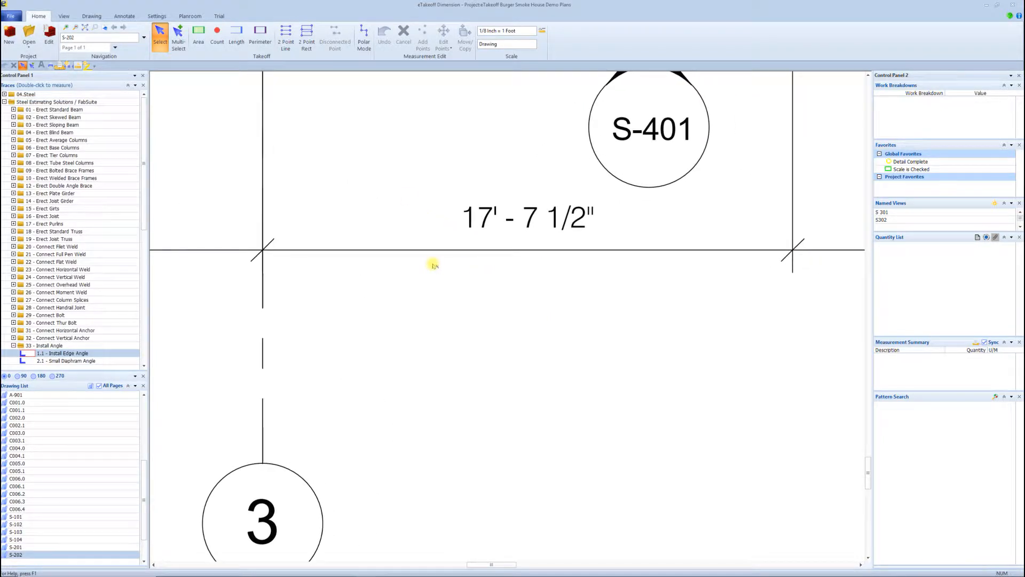
pyautogui.click(78, 65)
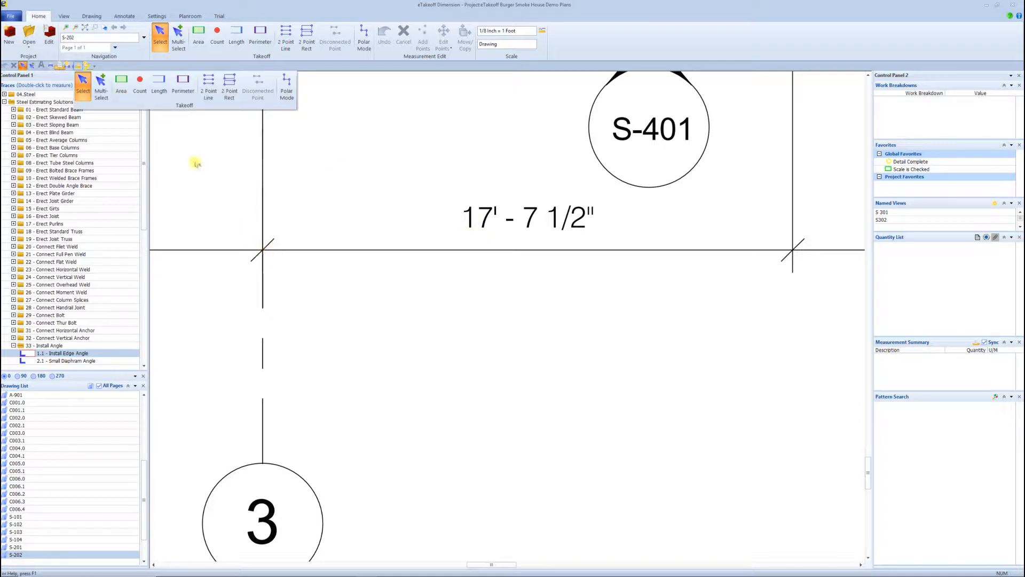
pyautogui.click(107, 66)
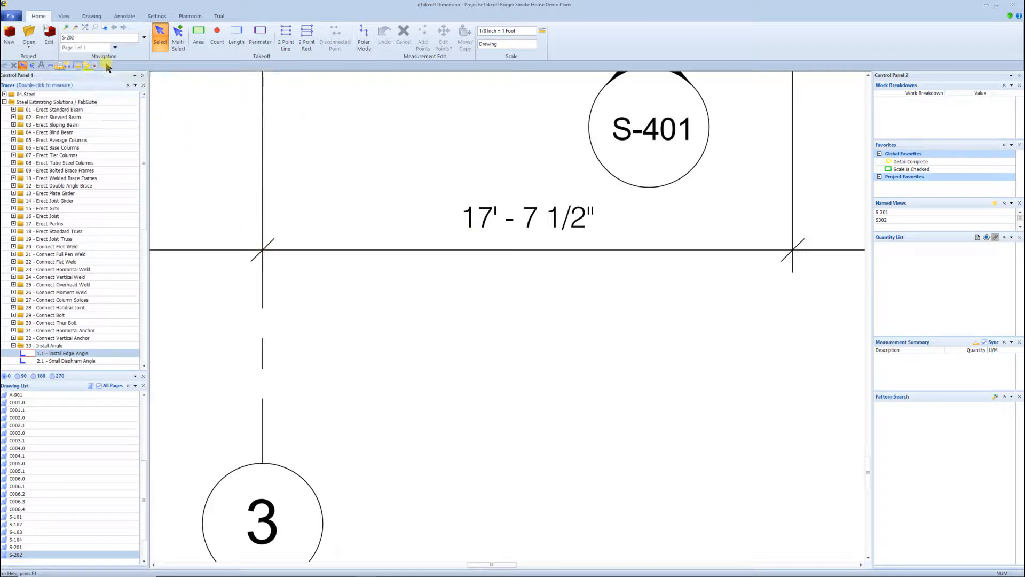
pyautogui.click(69, 65)
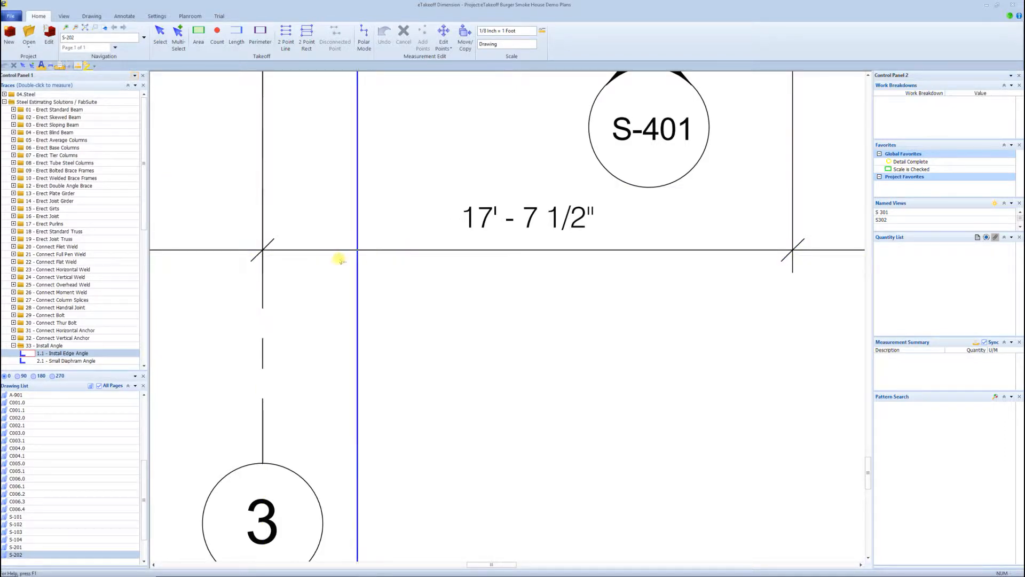
pyautogui.click(262, 263)
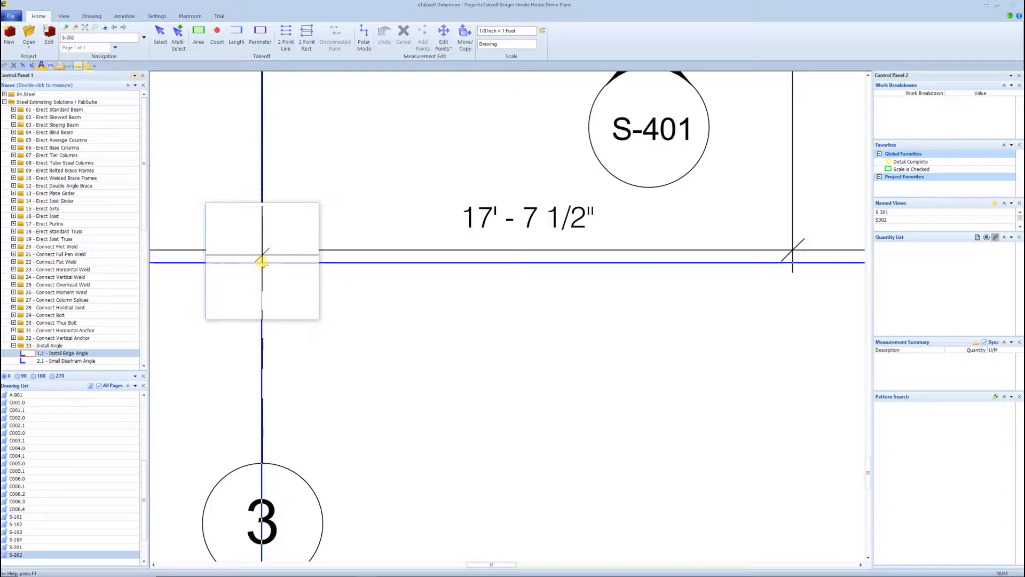
pyautogui.click(261, 262)
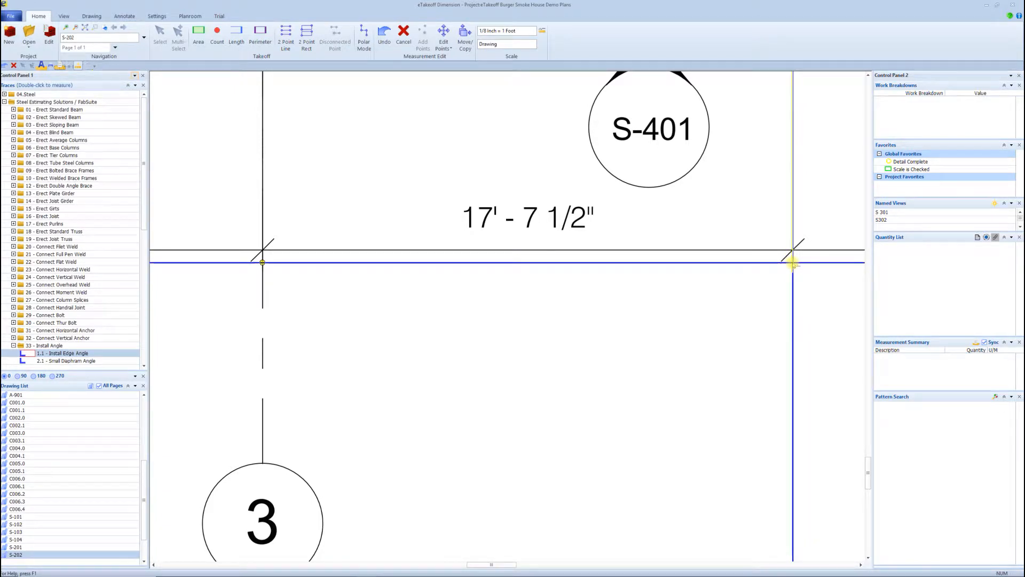
pyautogui.click(793, 264)
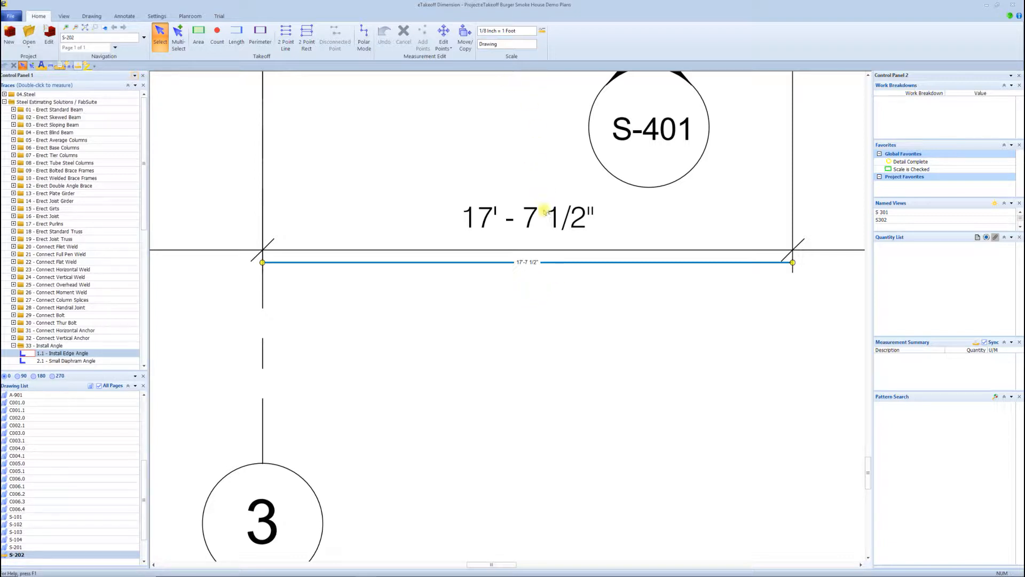
pyautogui.click(538, 282)
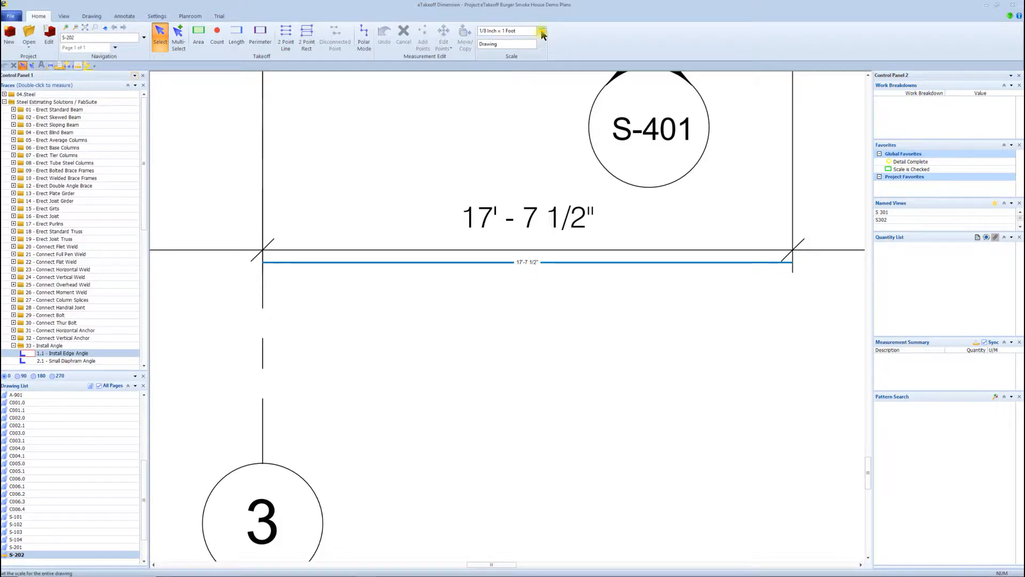
# Step: Change the drawing's standard scale to 1/16 Inch = 1 Foot
pyautogui.click(542, 35)
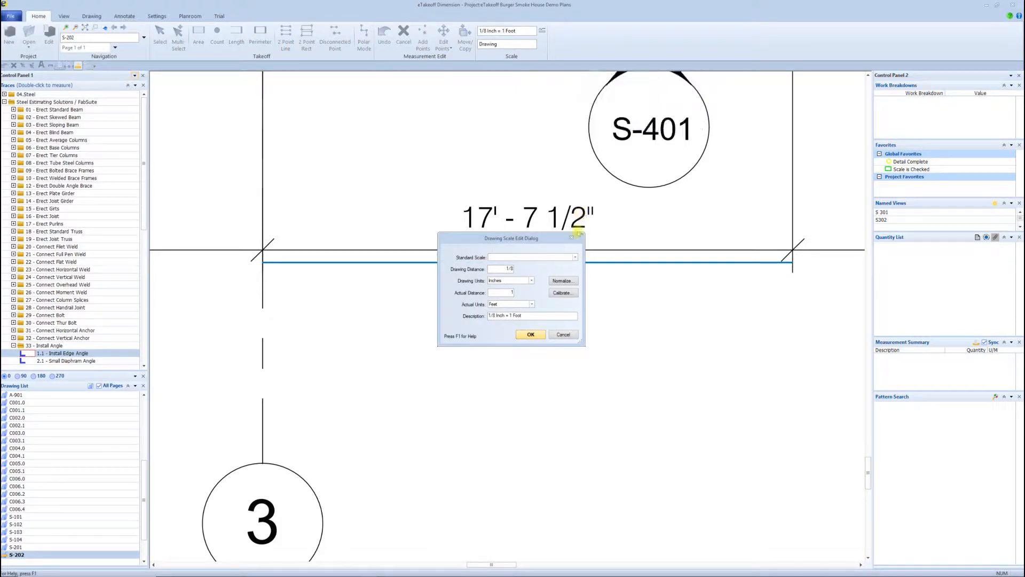
pyautogui.click(575, 257)
pyautogui.scroll(-2, 517, 291)
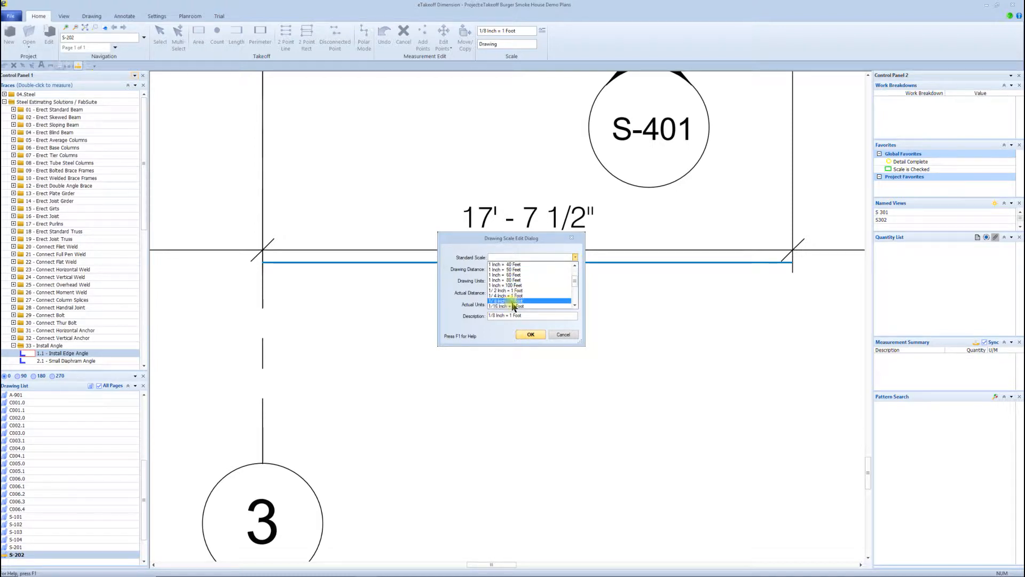
pyautogui.click(516, 306)
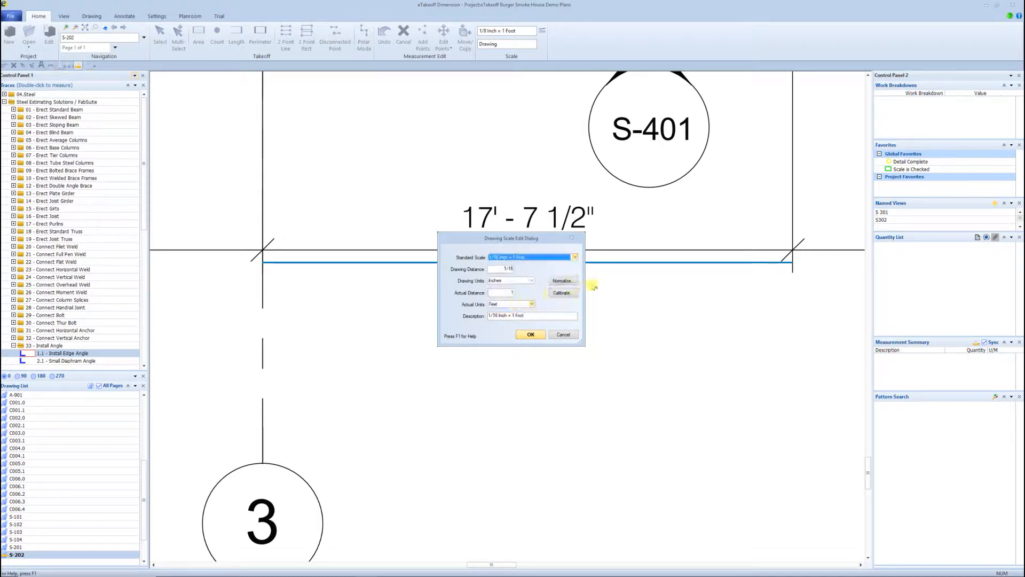
pyautogui.click(531, 335)
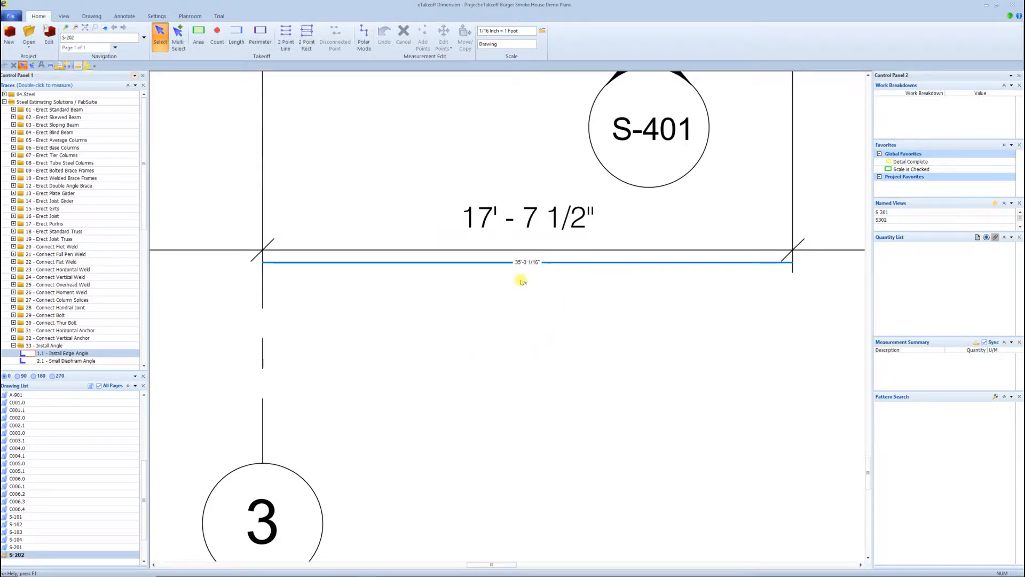
# Step: Calibrate the drawing scale between gridline 3 and the next tick mark, using an actual distance of 17' 7.5"
pyautogui.click(544, 34)
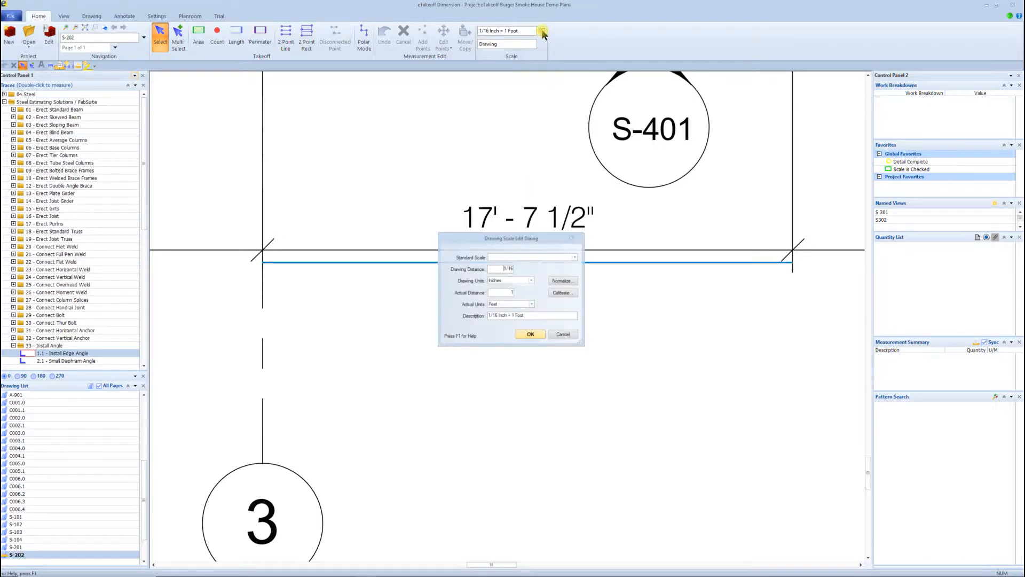
pyautogui.click(562, 293)
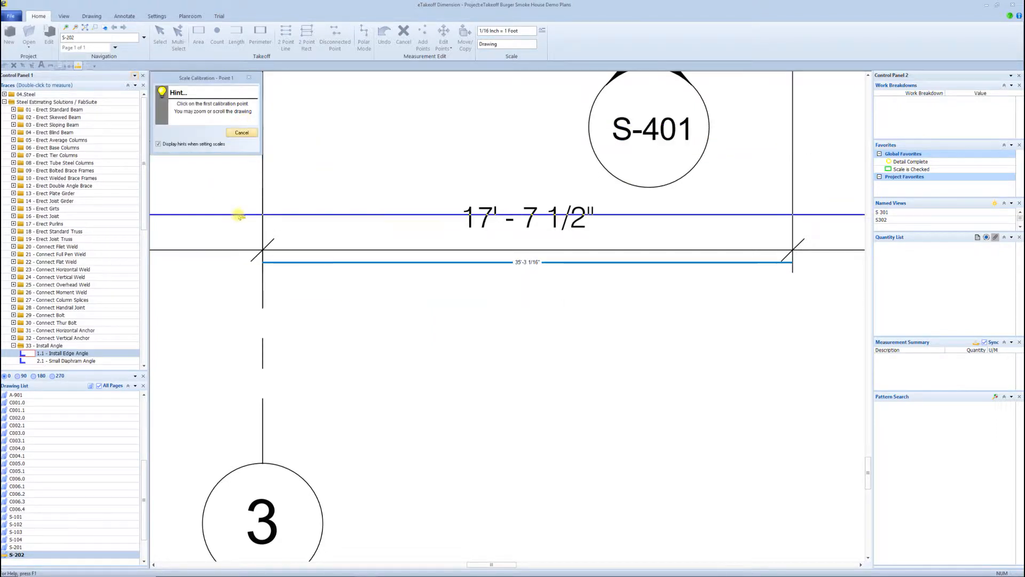
pyautogui.click(263, 274)
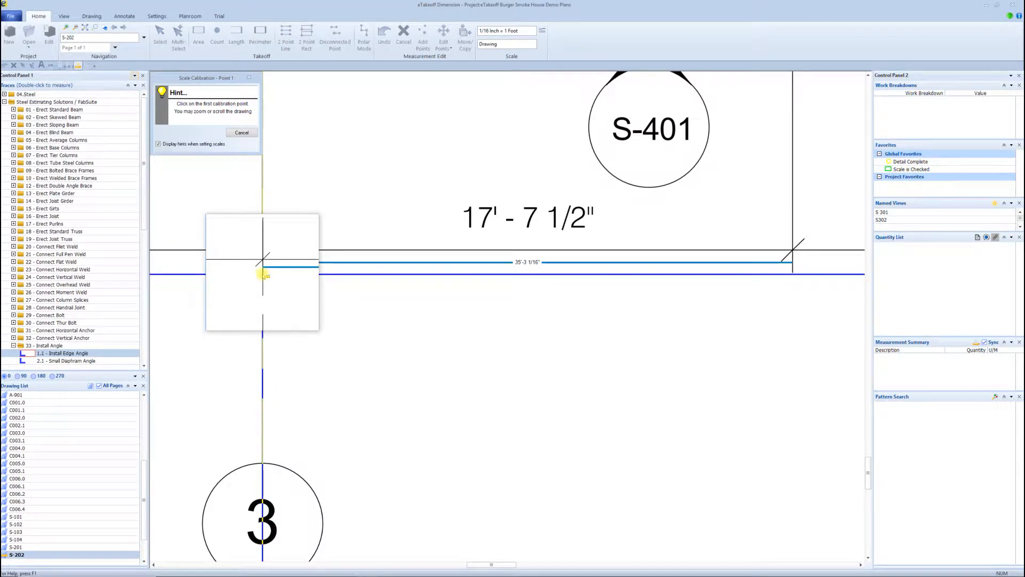
pyautogui.click(263, 274)
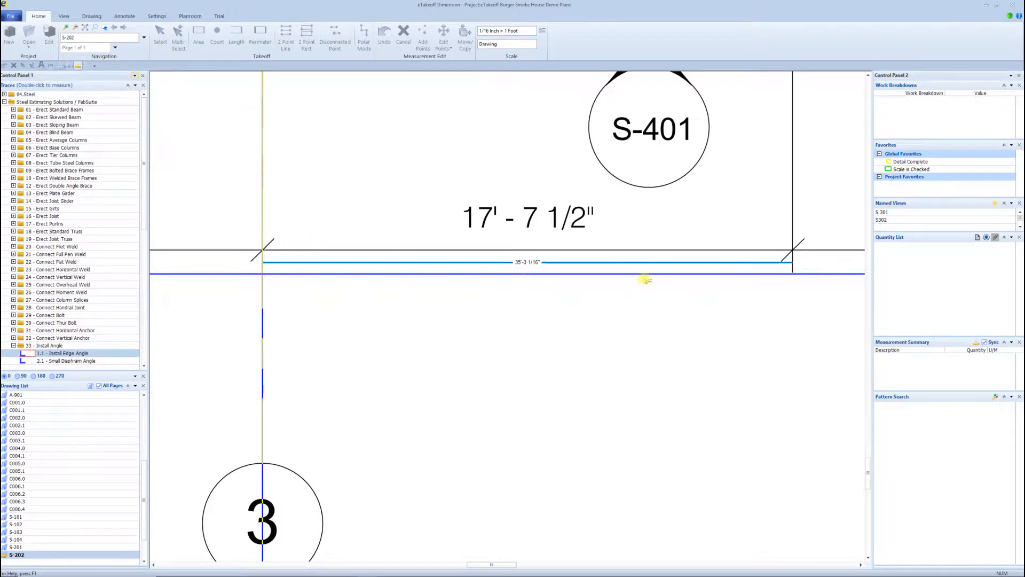
pyautogui.click(792, 273)
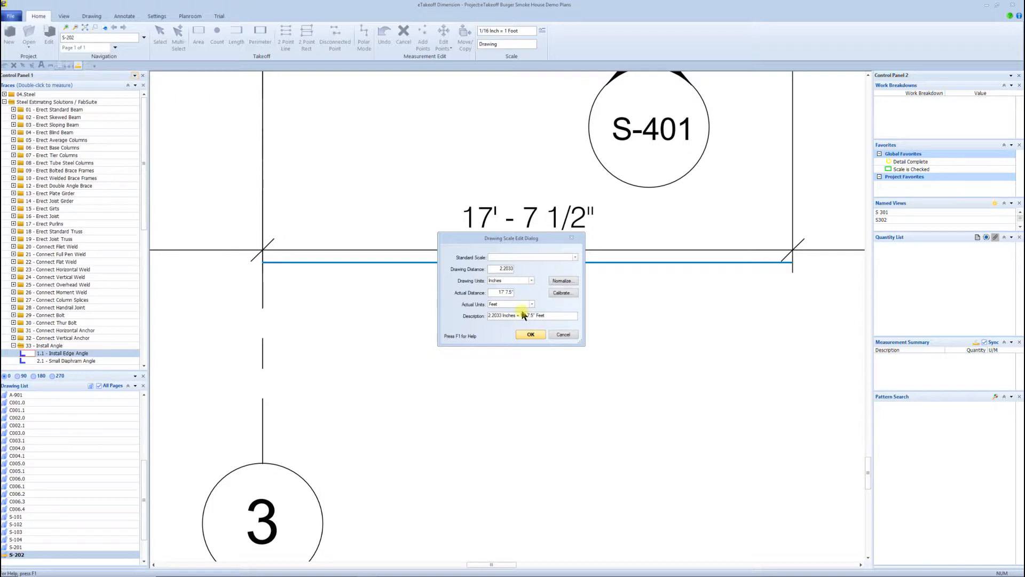
pyautogui.click(530, 335)
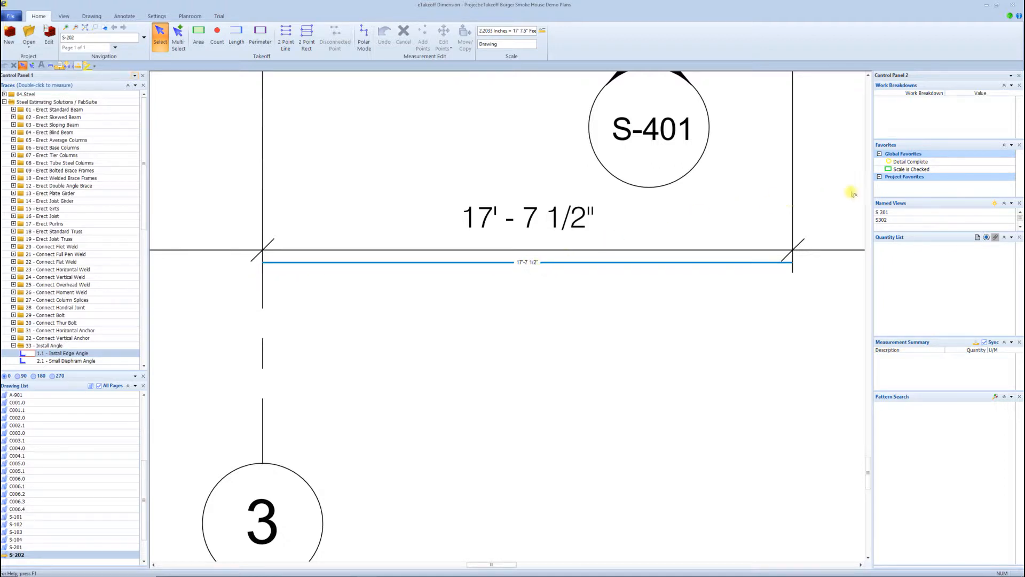
# Step: Mark the checked dimension line with a Scale is Checked rectangle spanning from gridline 3 to the next tick mark
pyautogui.click(900, 169)
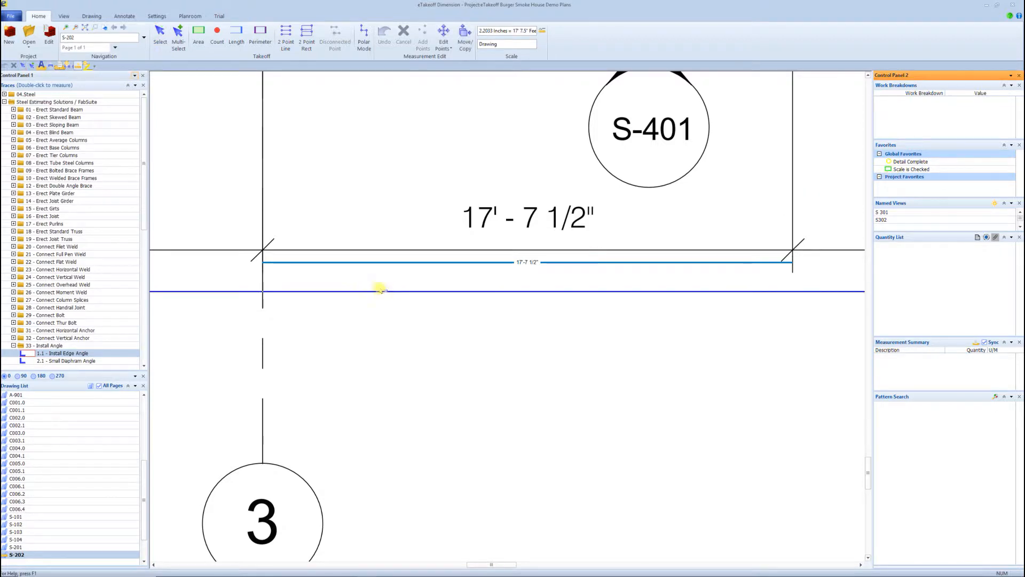
pyautogui.click(262, 254)
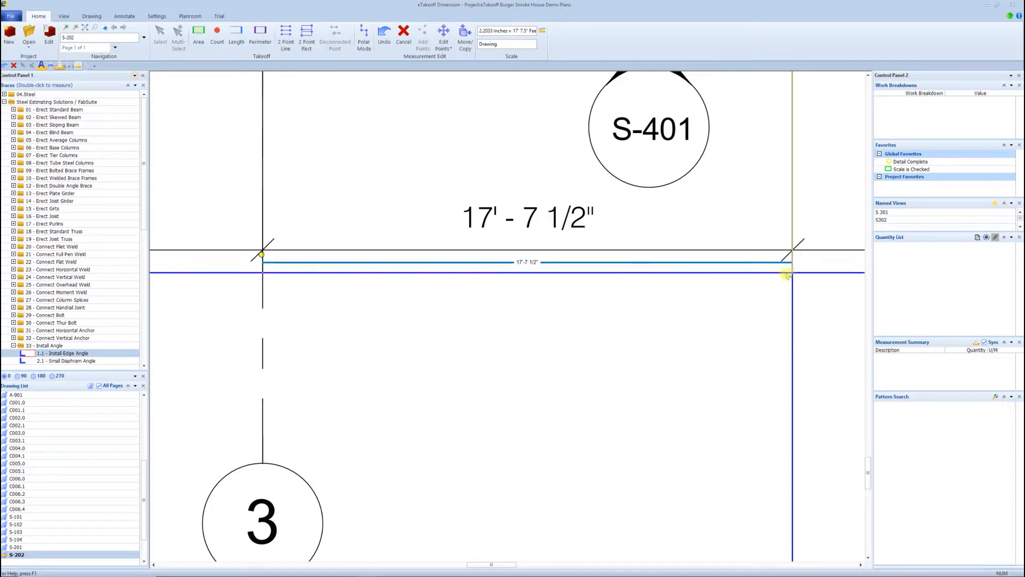
pyautogui.click(792, 271)
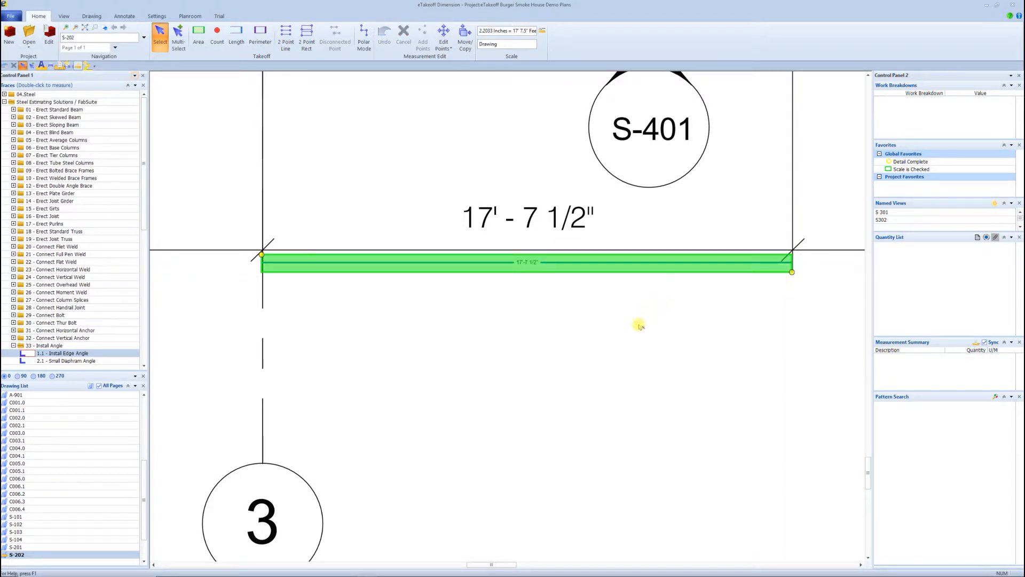
# Step: Open drawing S-203, the third floor framing plan
pyautogui.doubleClick(629, 338)
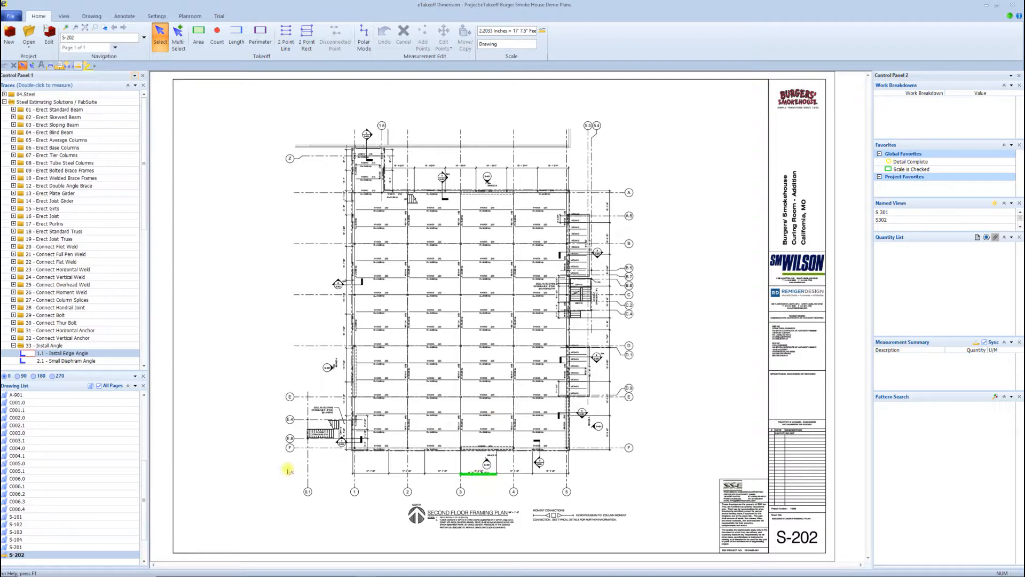
pyautogui.moveTo(143, 514); pyautogui.dragTo(137, 531)
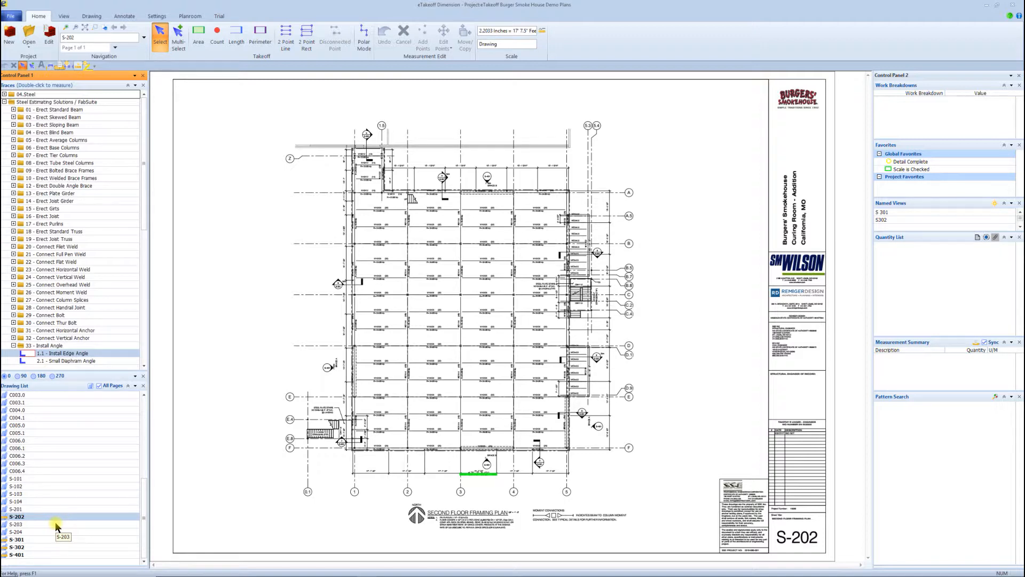
pyautogui.click(34, 522)
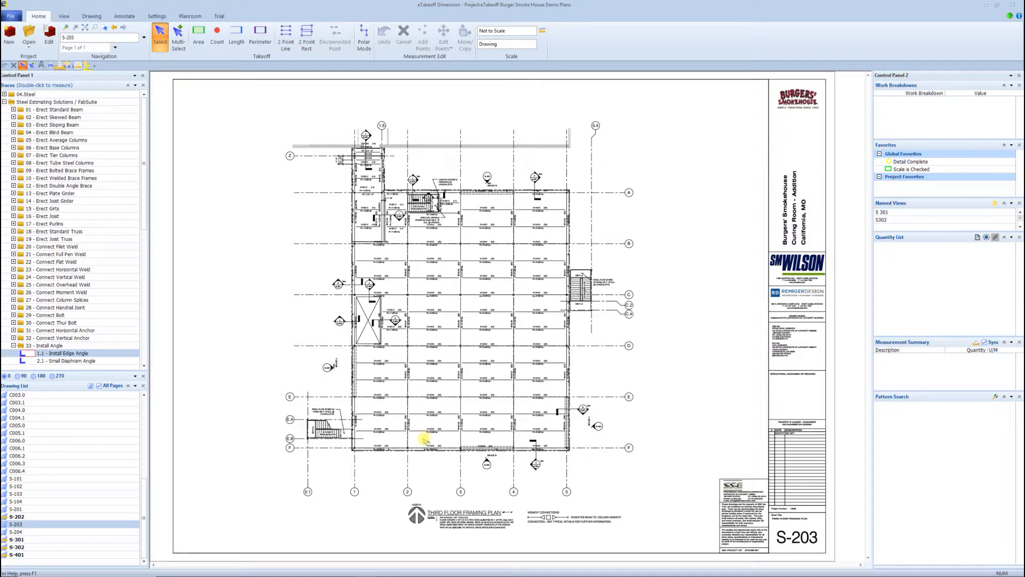
# Step: Set the S-203 drawing scale to the standard 1/8 Inch = 1 Foot, with the 4' - 0" dimension in view
pyautogui.scroll(2, 445, 435)
pyautogui.scroll(2, 654, 386)
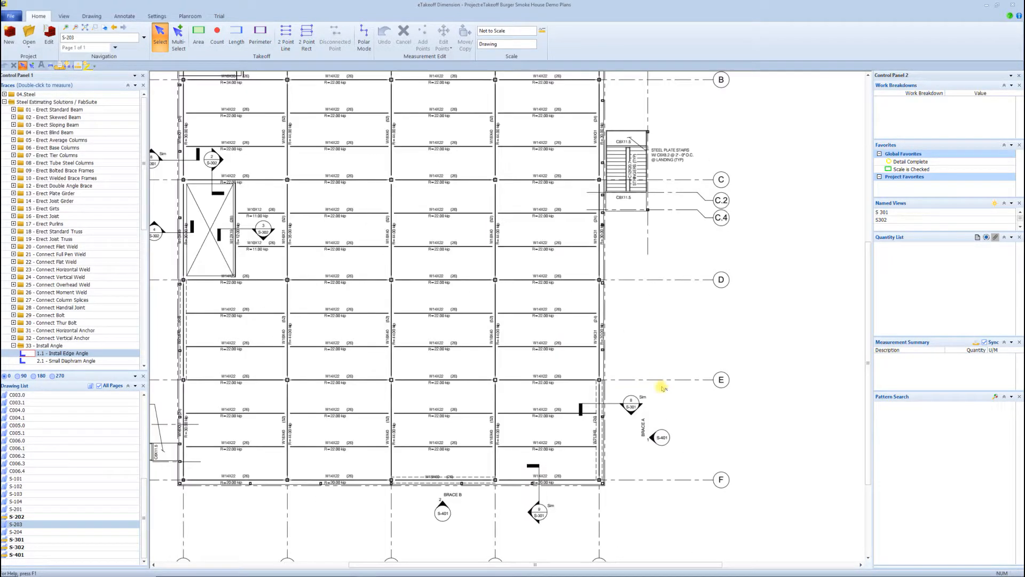
pyautogui.moveTo(345, 217)
pyautogui.mouseDown(button='middle')
pyautogui.moveTo(471, 309)
pyautogui.moveTo(486, 306)
pyautogui.mouseUp(button='middle')
pyautogui.moveTo(432, 246); pyautogui.dragTo(458, 417, button='middle')
pyautogui.scroll(2, 458, 276)
pyautogui.moveTo(294, 213); pyautogui.dragTo(444, 325, button='middle')
pyautogui.scroll(3, 422, 319)
pyautogui.moveTo(422, 271); pyautogui.dragTo(405, 380, button='middle')
pyautogui.scroll(3, 441, 351)
pyautogui.moveTo(386, 303)
pyautogui.mouseDown(button='middle')
pyautogui.moveTo(395, 332)
pyautogui.moveTo(434, 357)
pyautogui.moveTo(439, 449)
pyautogui.mouseUp(button='middle')
pyautogui.scroll(3, 435, 358)
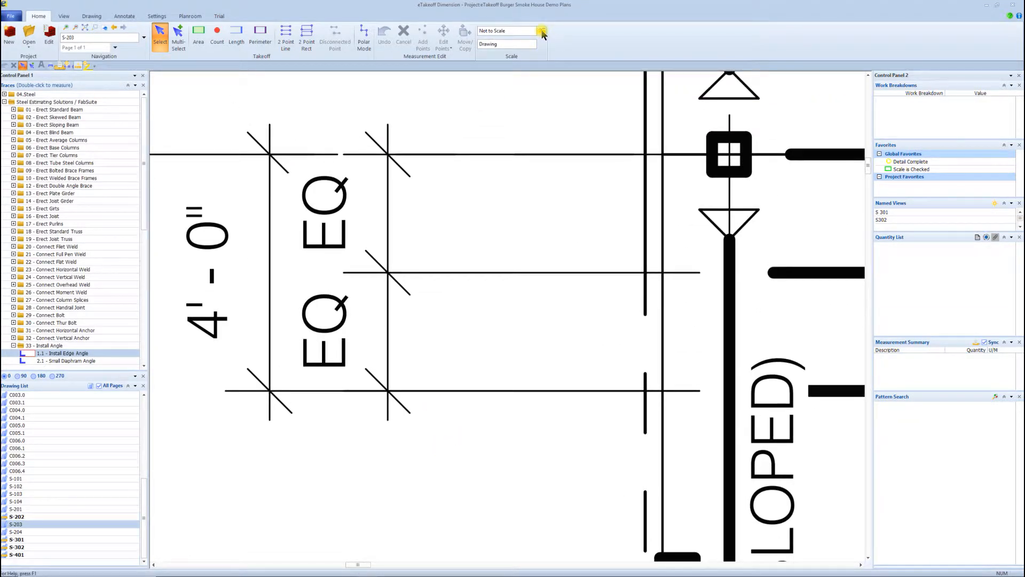
pyautogui.click(541, 32)
pyautogui.click(575, 257)
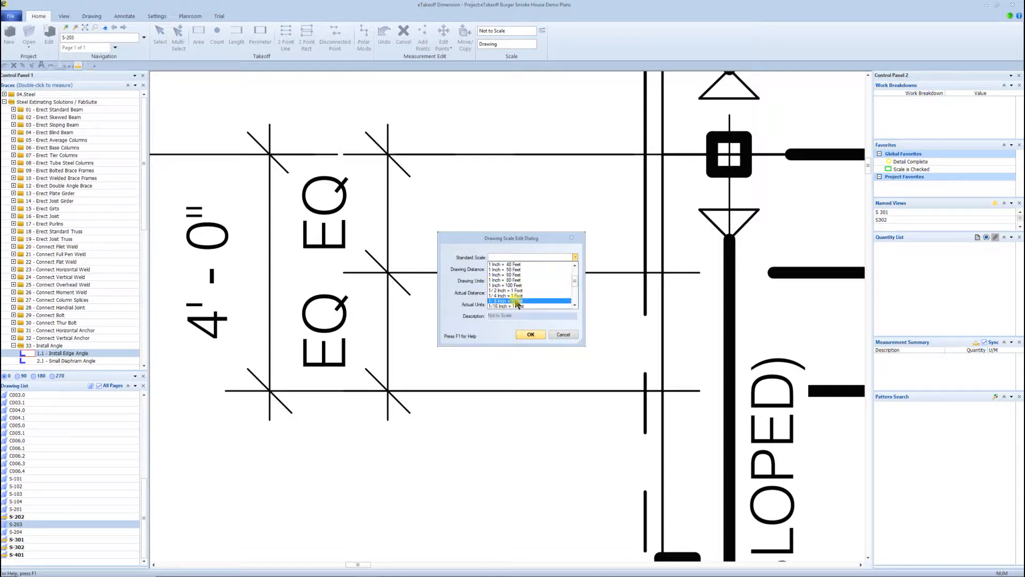
pyautogui.click(517, 301)
pyautogui.click(530, 334)
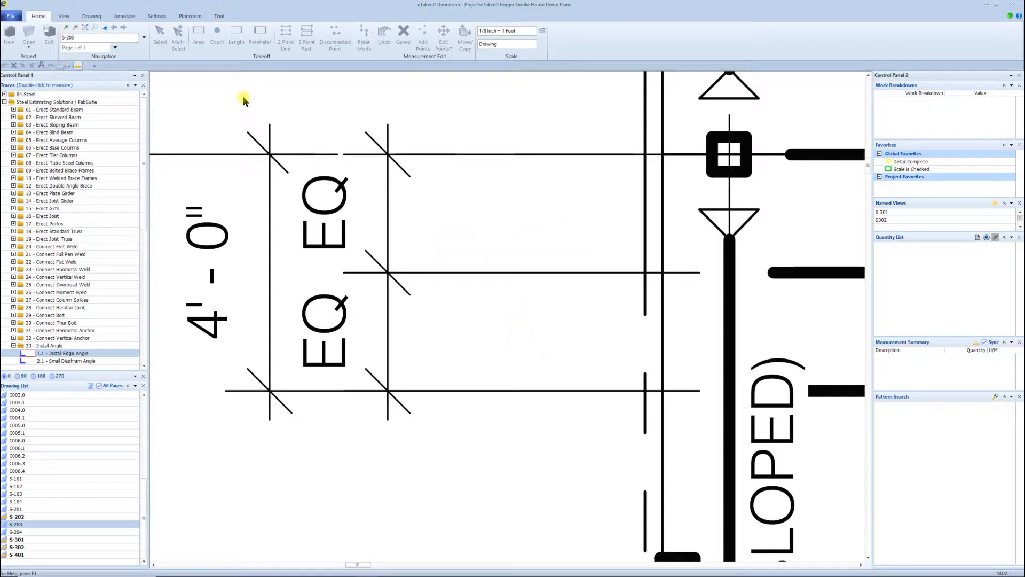
# Step: Draw a dimension line between the extension lines of the 4' - 0" dimension on S-203 to verify the scale
pyautogui.click(69, 67)
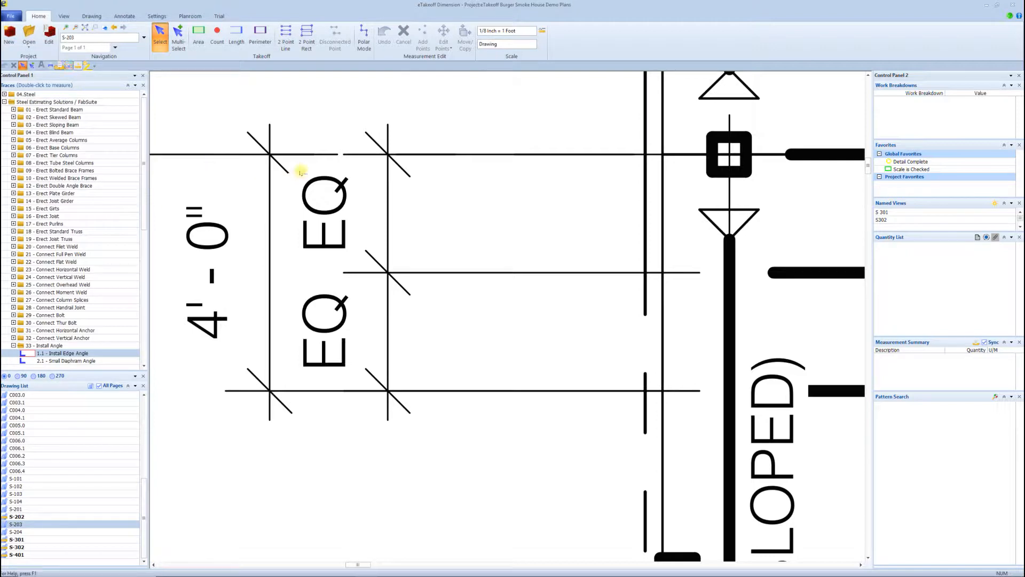
pyautogui.moveTo(296, 156); pyautogui.dragTo(354, 218, button='middle')
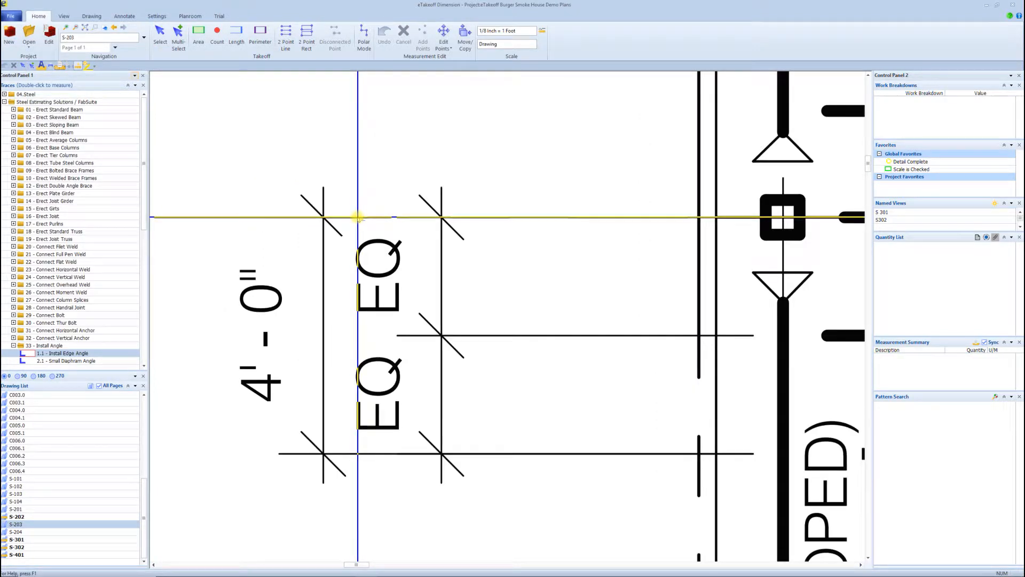
pyautogui.click(358, 217)
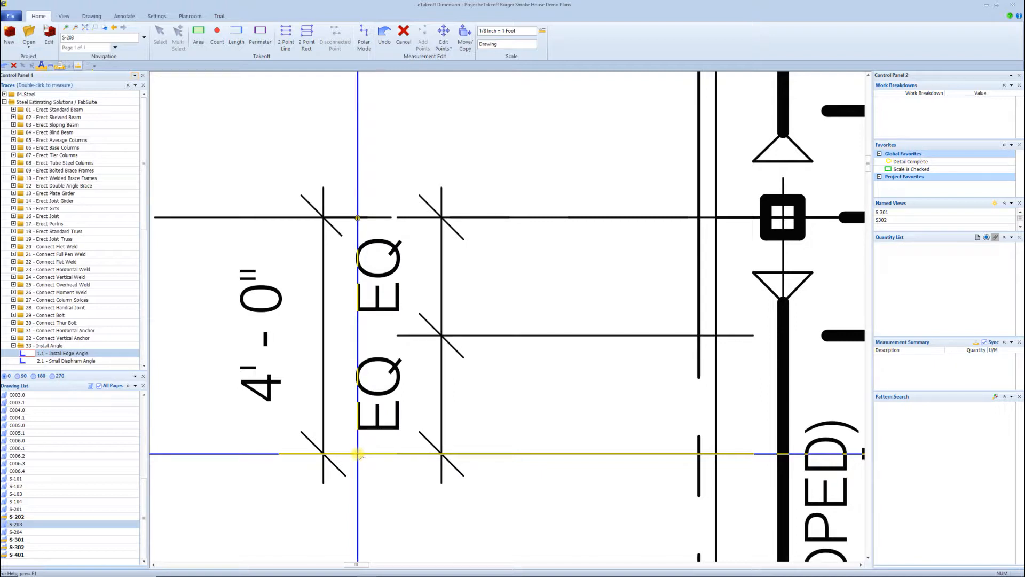
pyautogui.click(358, 453)
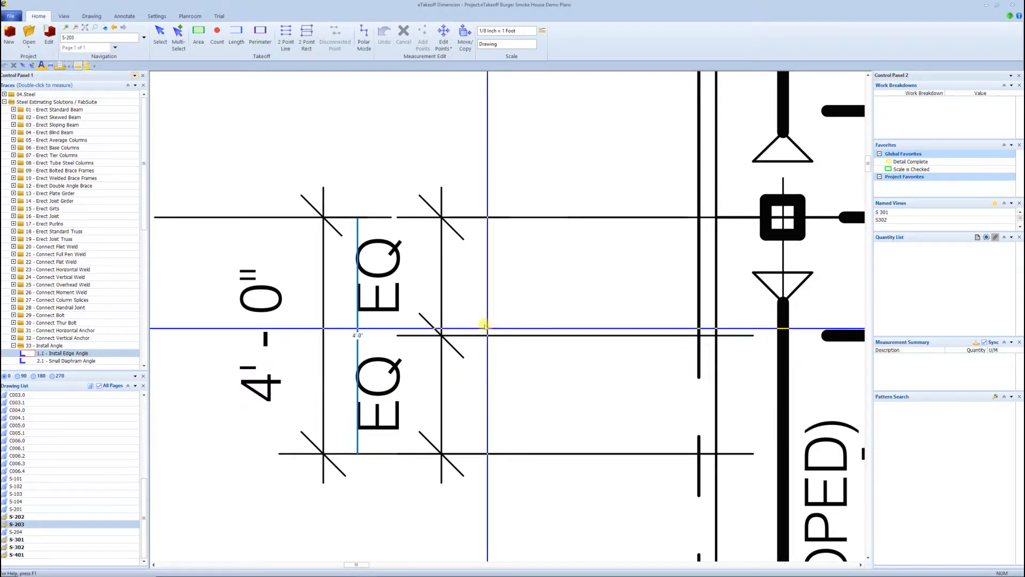
pyautogui.press('Escape')
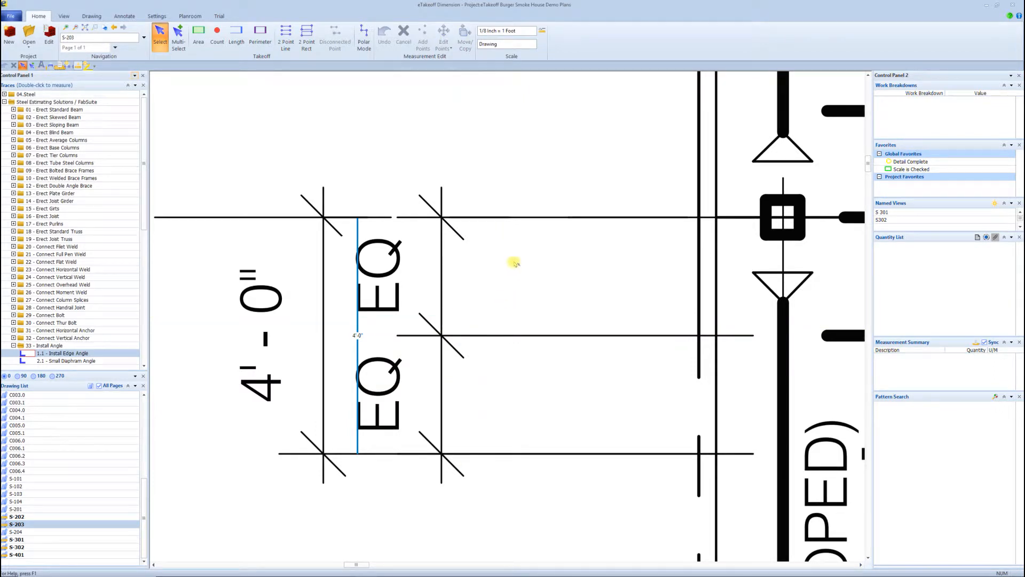
# Step: Mark the 4' - 0" check line on S-203 with a narrow Scale is Checked rectangle covering its full length
pyautogui.click(922, 175)
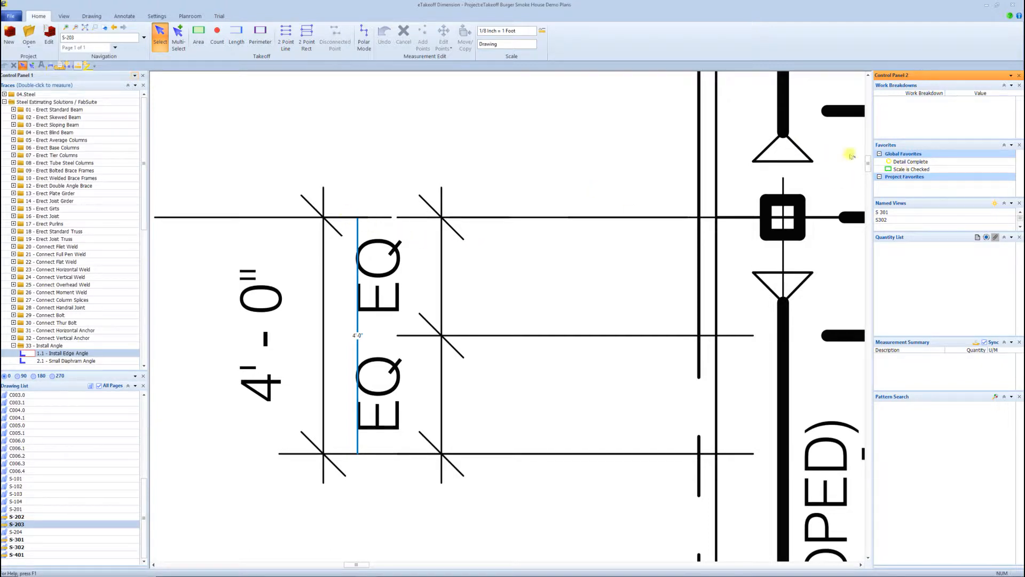
pyautogui.click(900, 169)
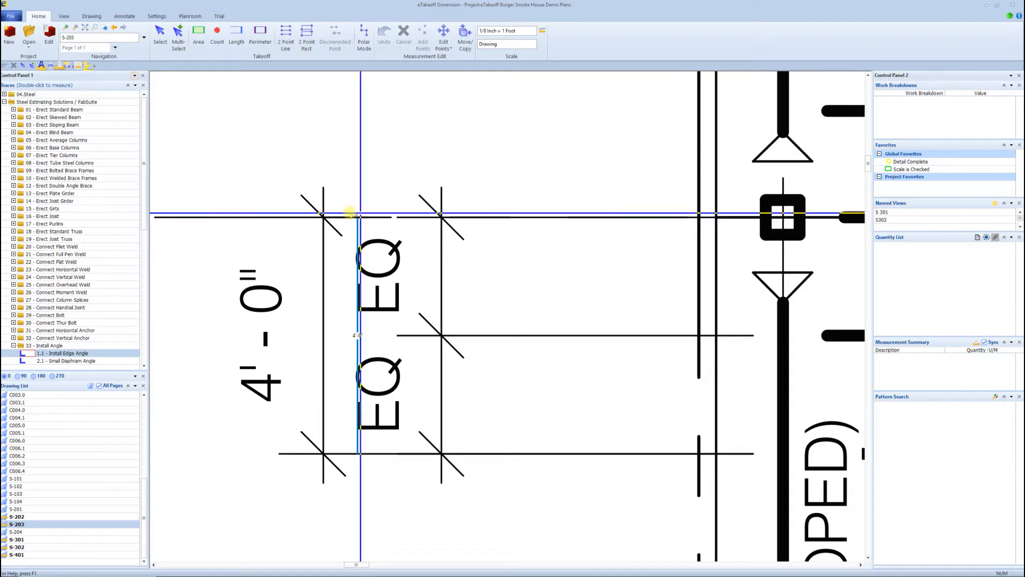
pyautogui.click(348, 212)
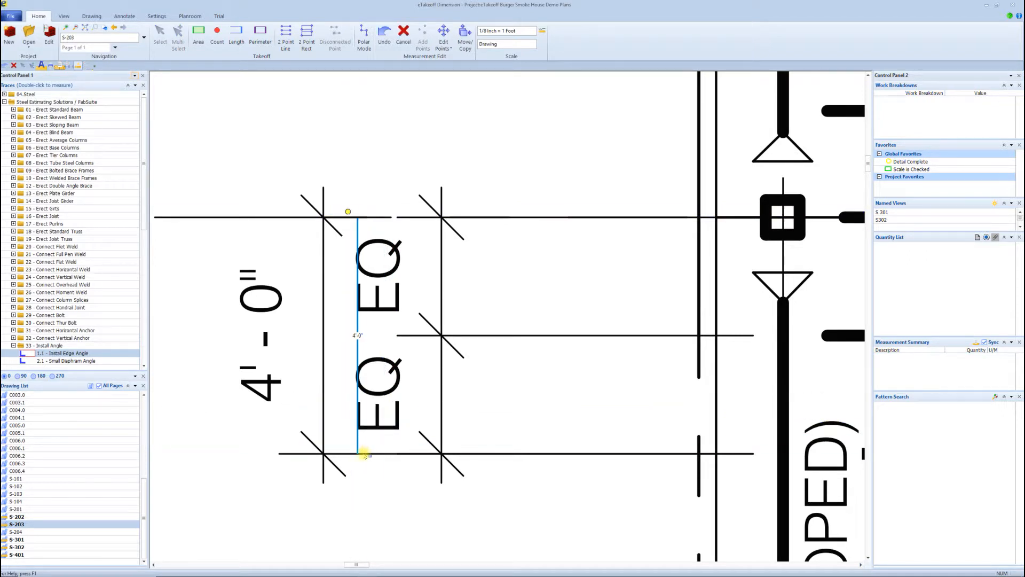
pyautogui.click(364, 457)
pyautogui.press('Escape')
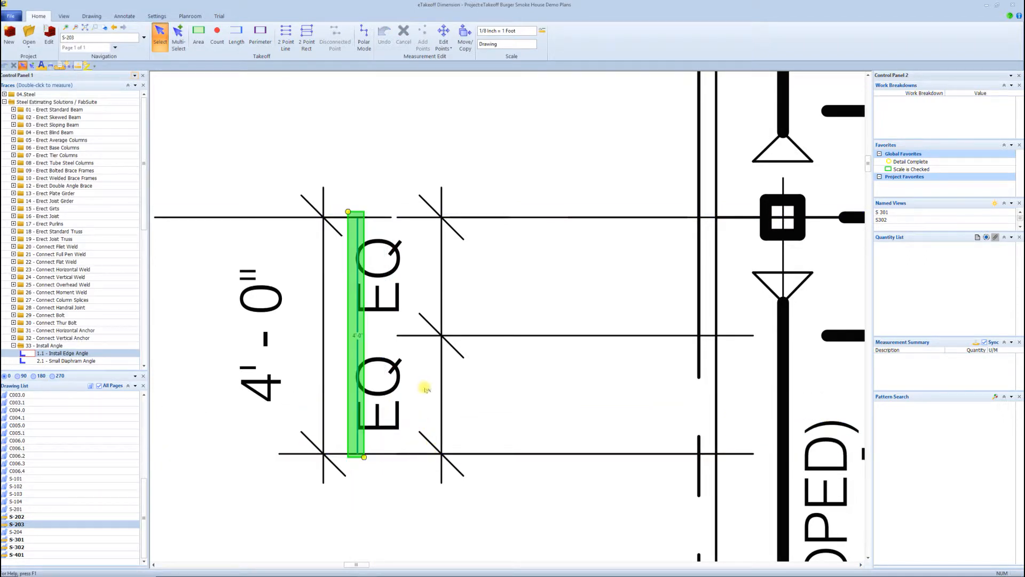
# Step: Open drawing S-204, the roof framing plan, and locate the 3' - 7" dimension near gridline Z
pyautogui.scroll(-6, 479, 315)
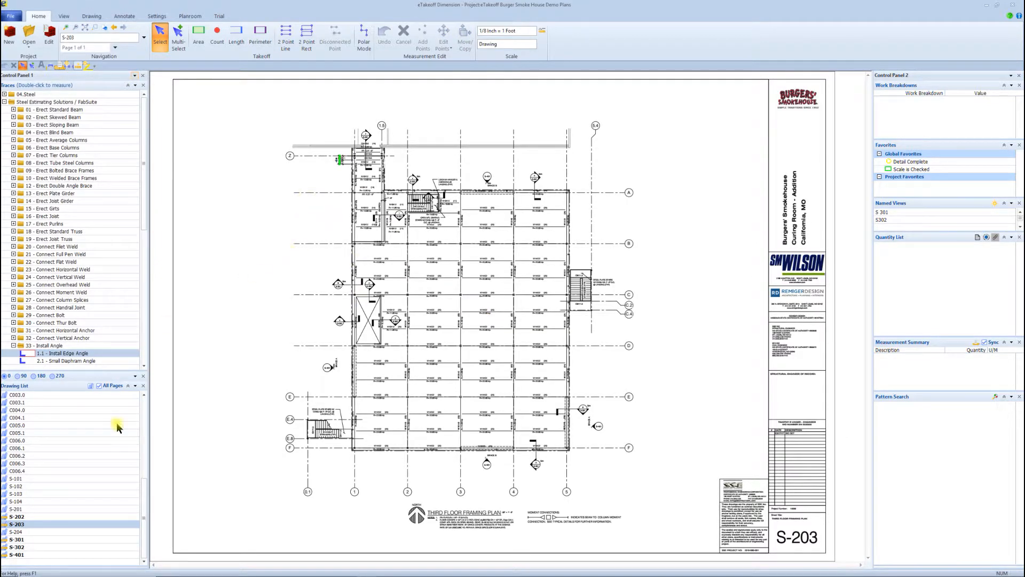
pyautogui.click(31, 532)
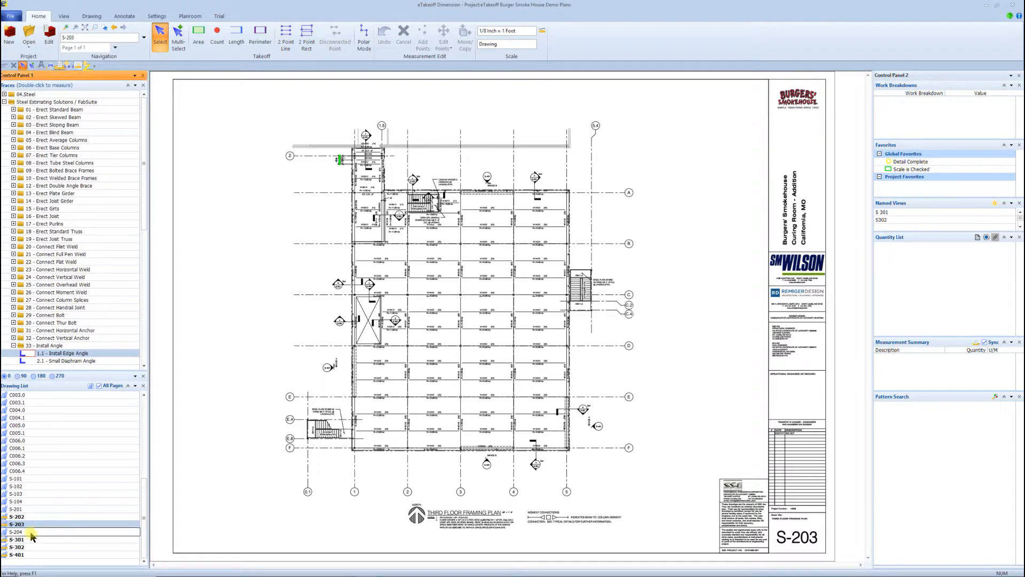
pyautogui.scroll(5, 386, 257)
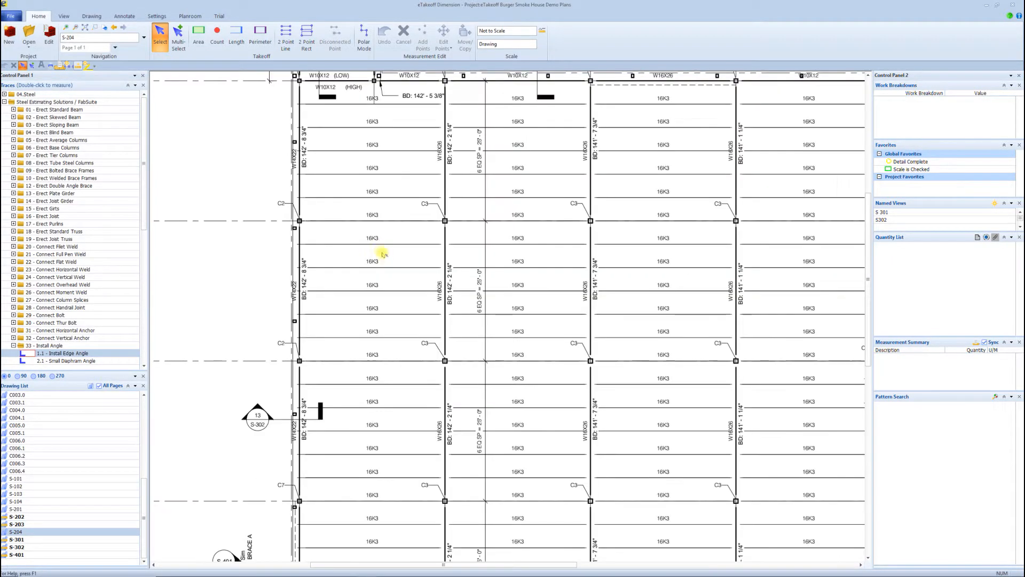
pyautogui.scroll(5, 433, 267)
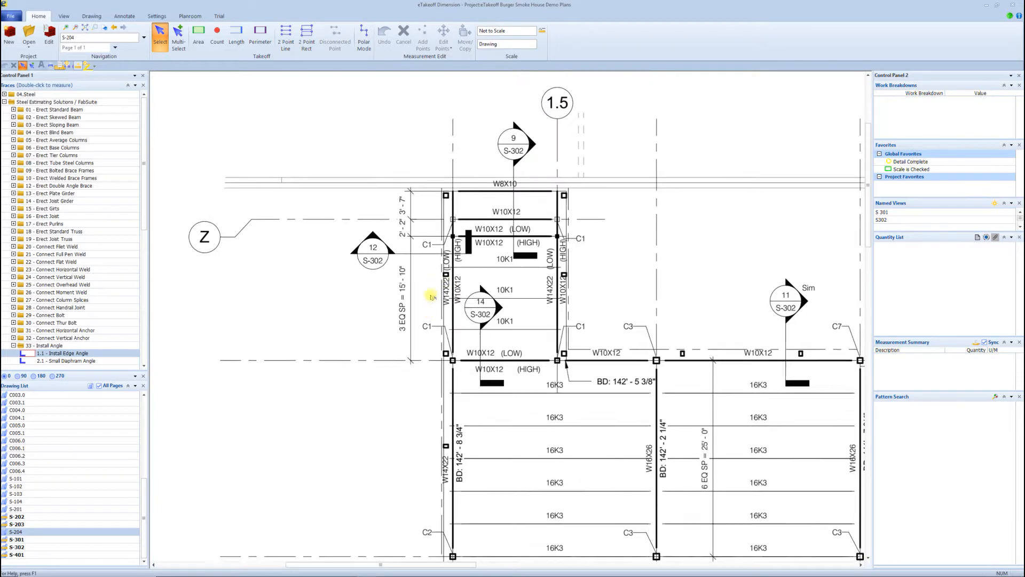
pyautogui.scroll(5, 429, 299)
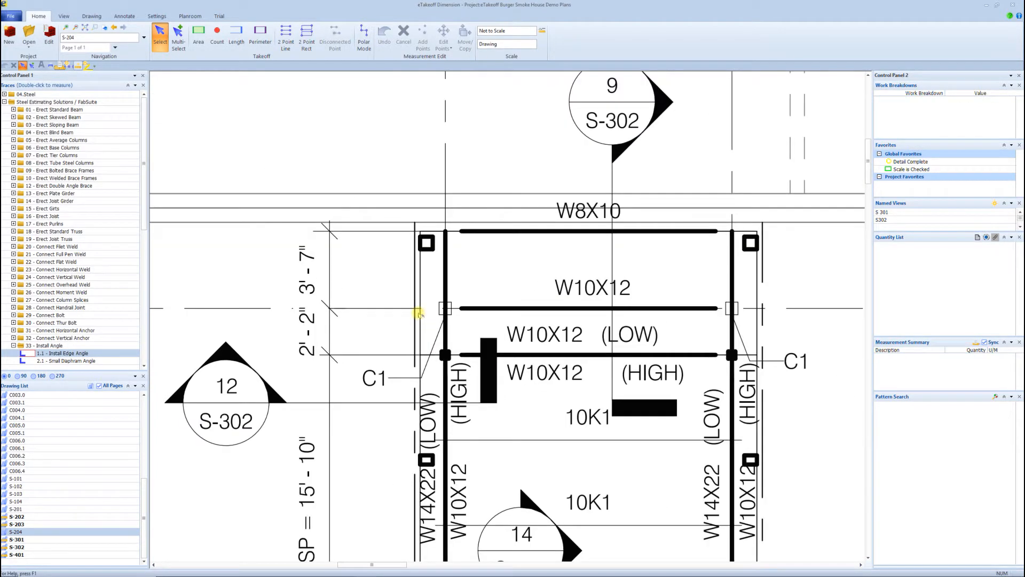
pyautogui.scroll(3, 459, 299)
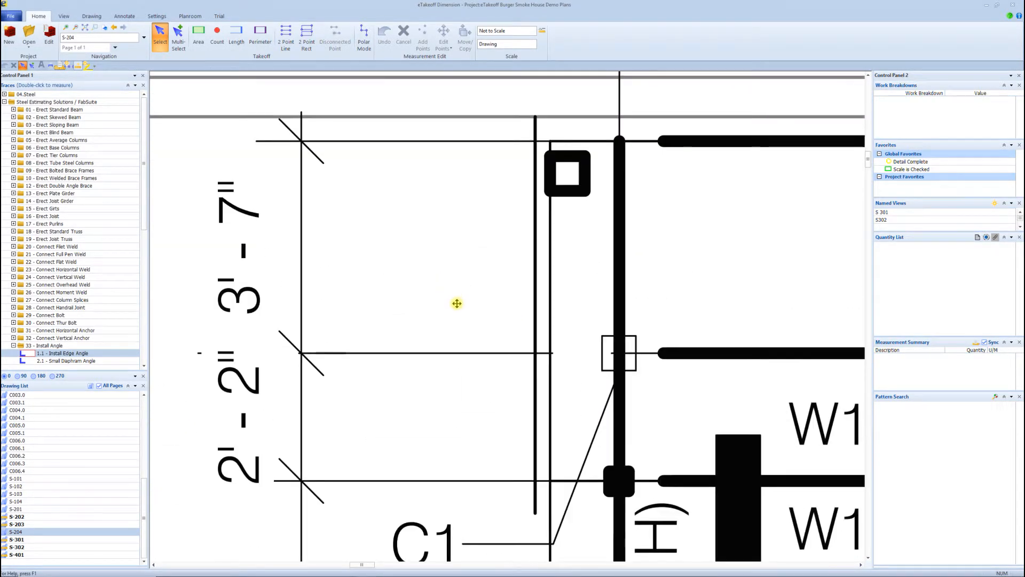
pyautogui.scroll(-2, 465, 312)
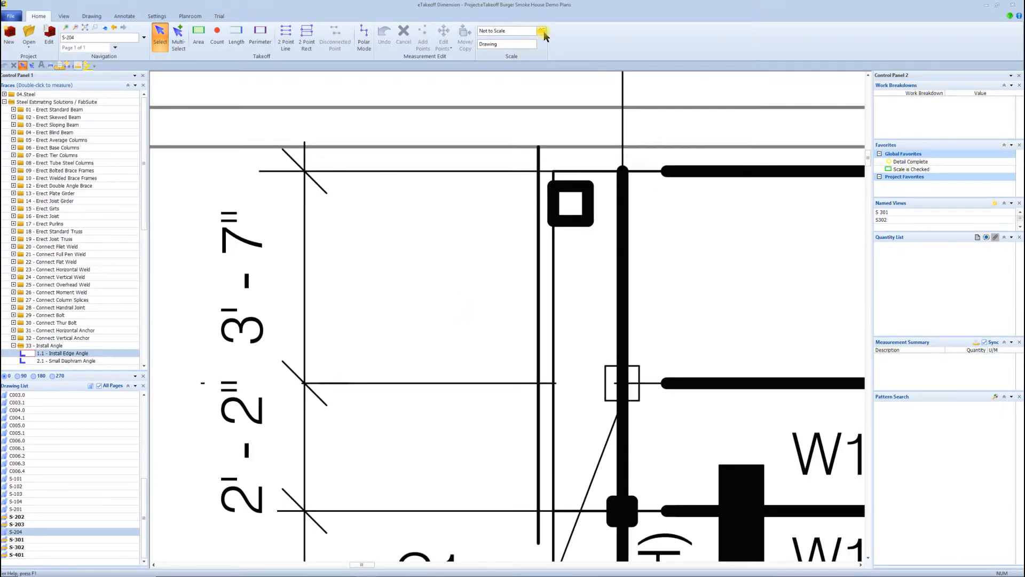
# Step: Set the S-204 drawing scale to the standard 1/8 Inch = 1 Foot
pyautogui.click(542, 32)
pyautogui.click(576, 258)
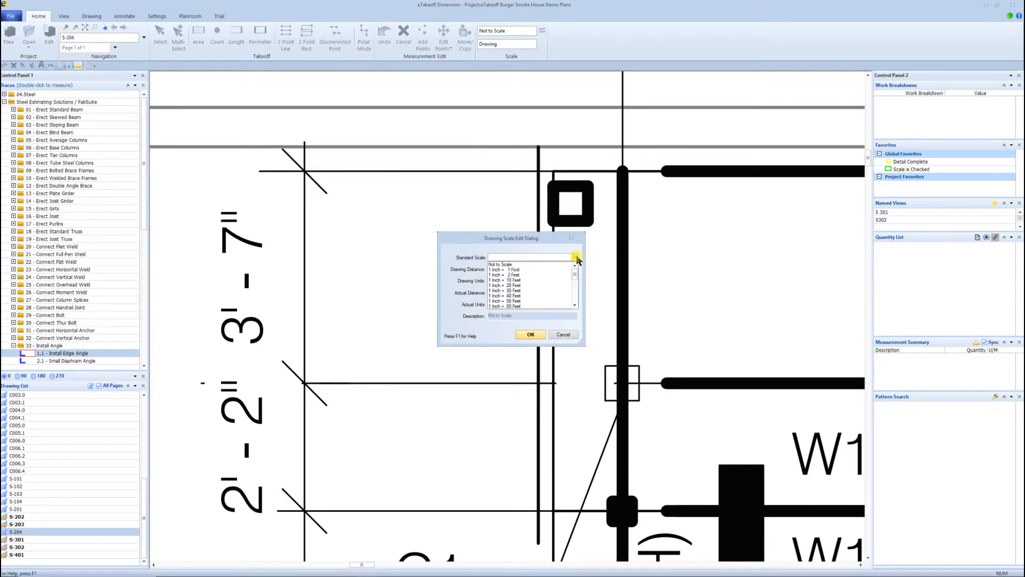
pyautogui.scroll(-2, 528, 289)
pyautogui.scroll(-1, 530, 295)
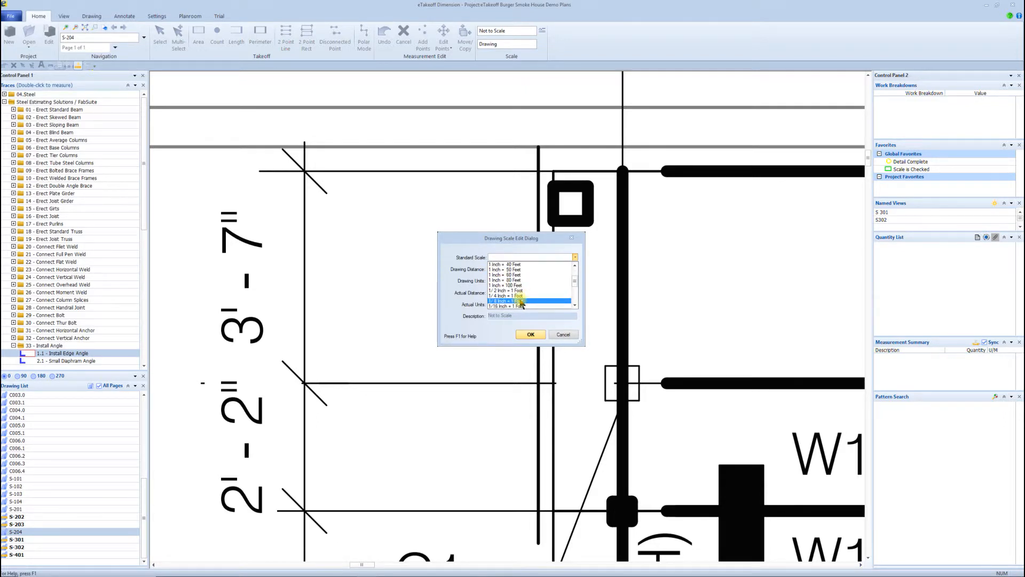
pyautogui.click(521, 302)
pyautogui.click(530, 334)
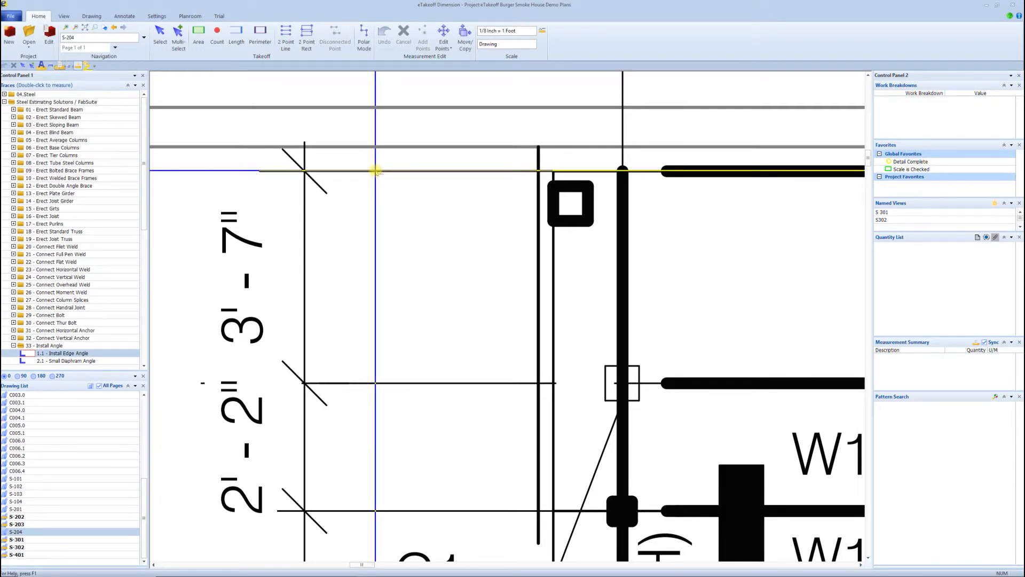
# Step: Draw a dimension line between the extension lines of the 3' - 7" dimension on S-204 to verify the scale
pyautogui.click(376, 171)
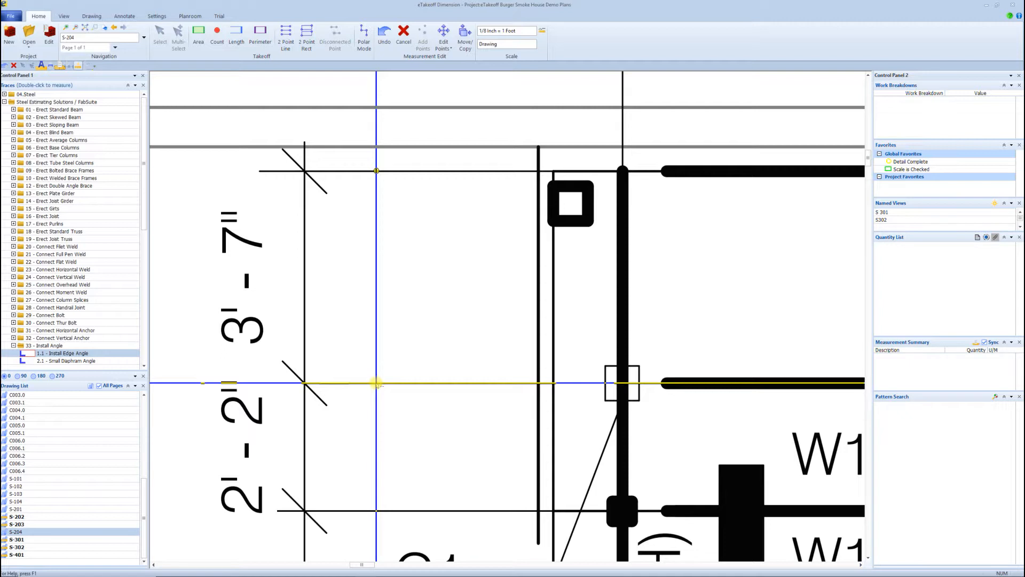
pyautogui.click(377, 383)
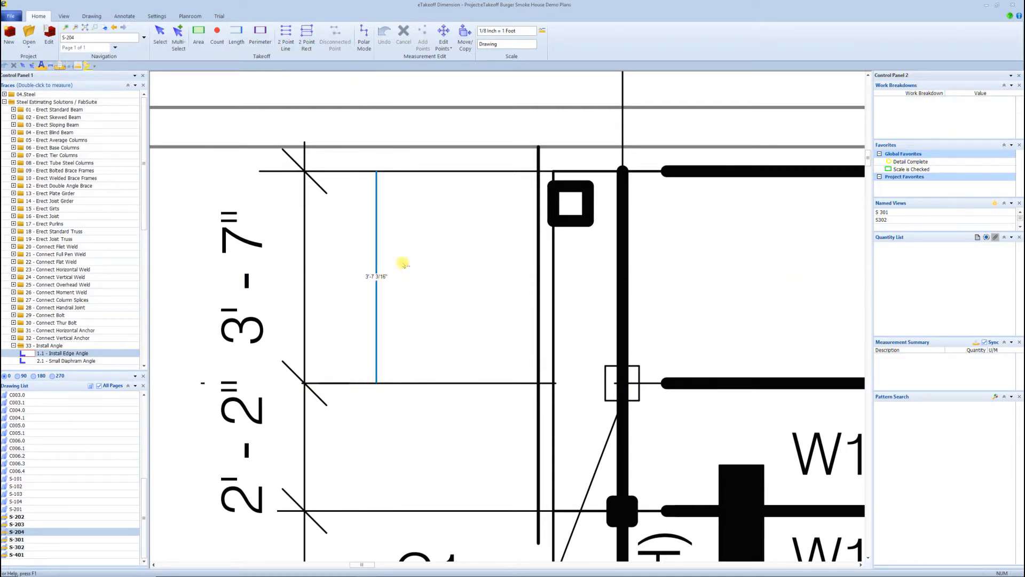
pyautogui.press('Escape')
# Step: Mark the 3' - 7" check line on S-204 with a narrow Scale is Checked rectangle and deselect it
pyautogui.doubleClick(907, 171)
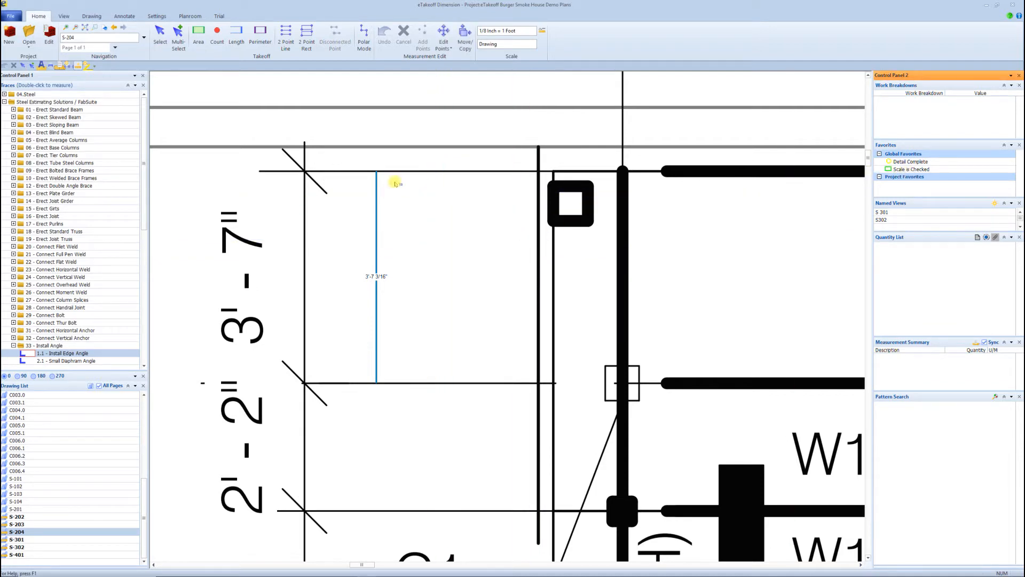
pyautogui.click(370, 171)
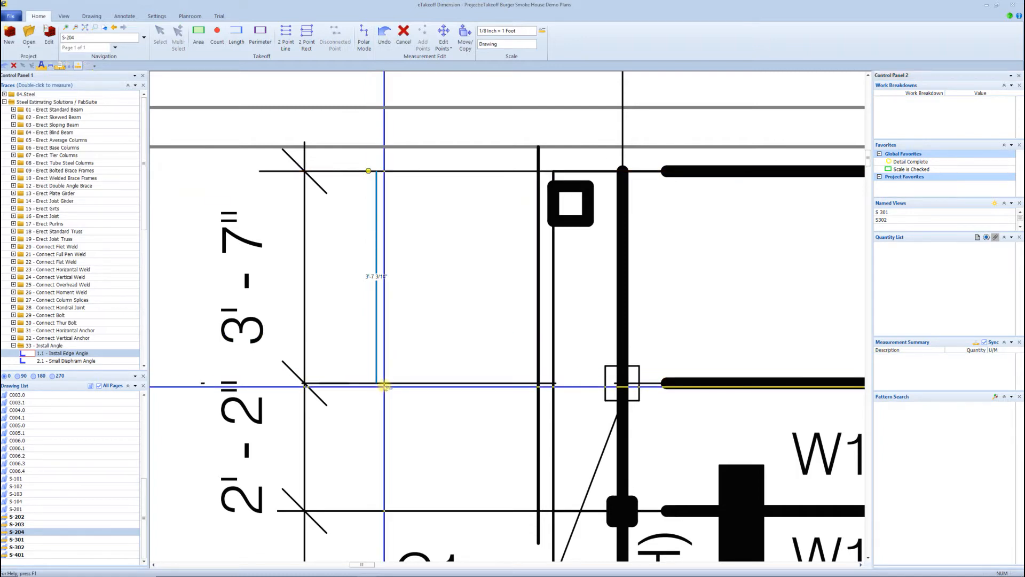
pyautogui.click(386, 383)
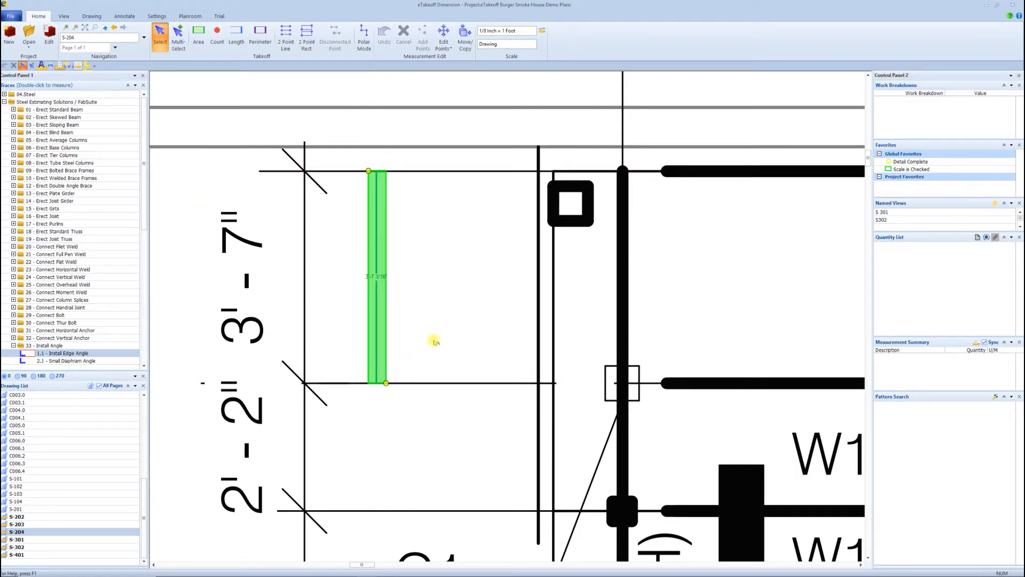
pyautogui.middleClick(454, 336)
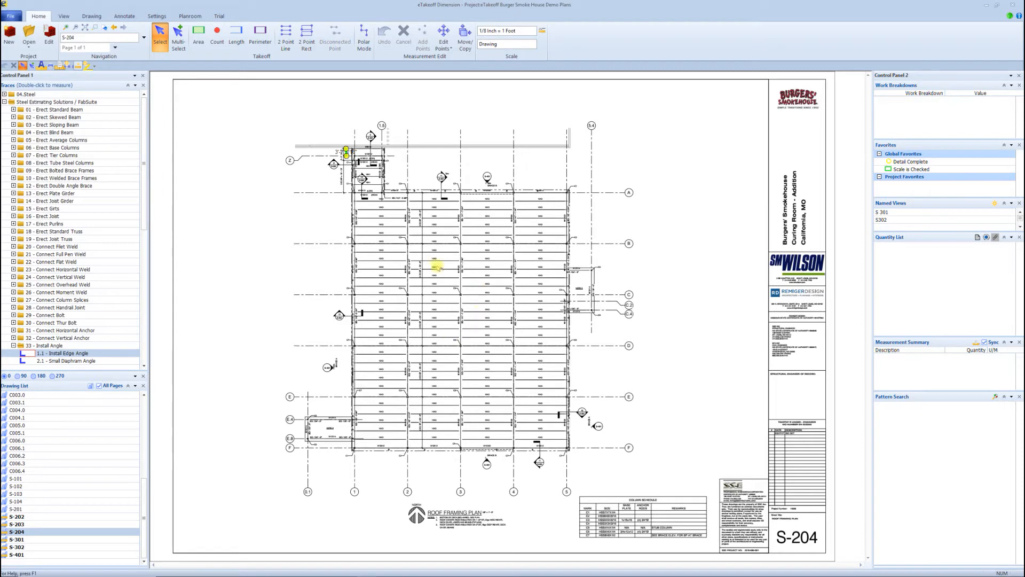
pyautogui.click(324, 221)
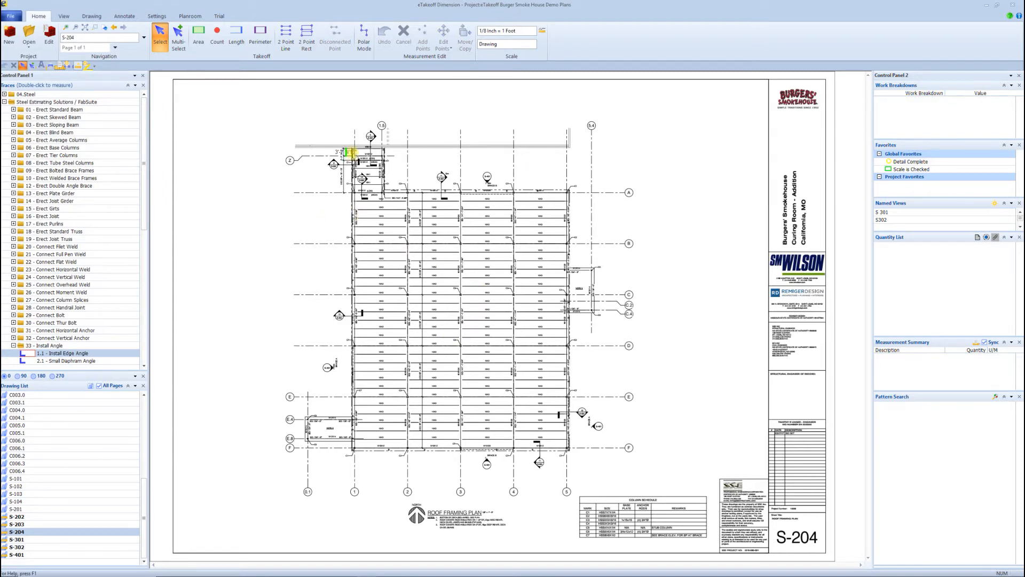
pyautogui.scroll(2, 457, 243)
pyautogui.scroll(2, 616, 302)
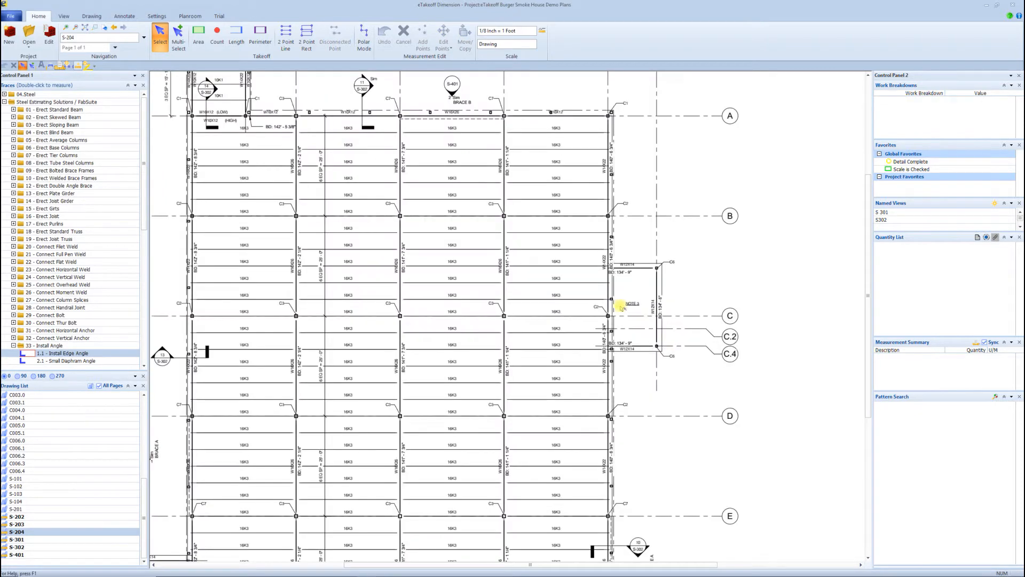
pyautogui.scroll(-2, 501, 288)
pyautogui.scroll(2, 328, 269)
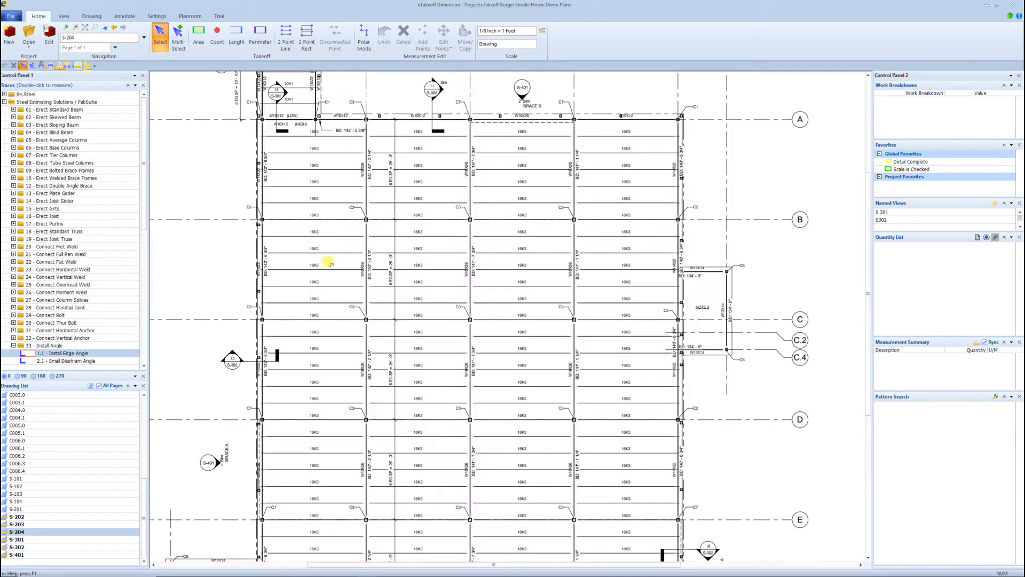
pyautogui.scroll(2, 262, 171)
pyautogui.scroll(-6, 248, 188)
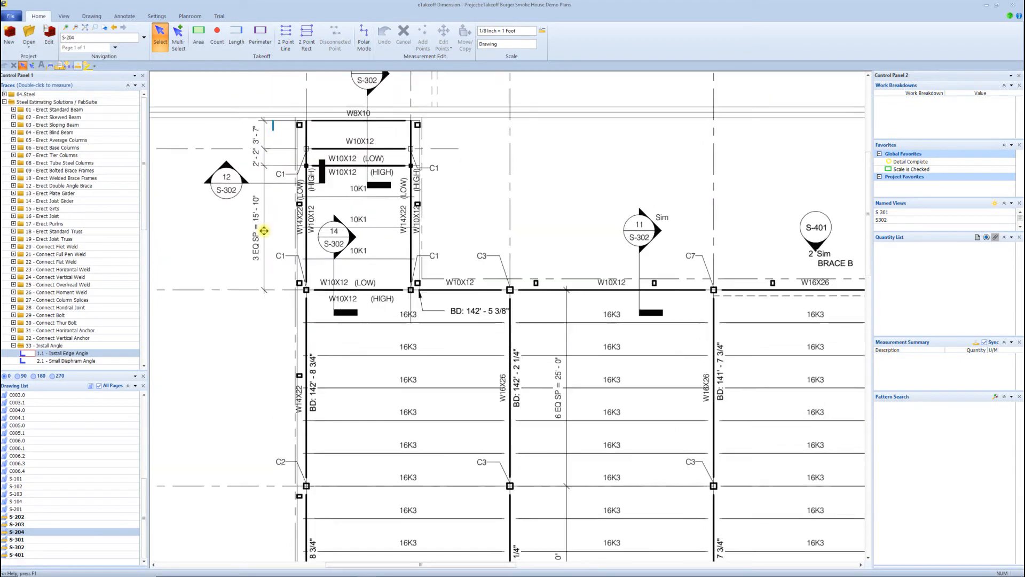